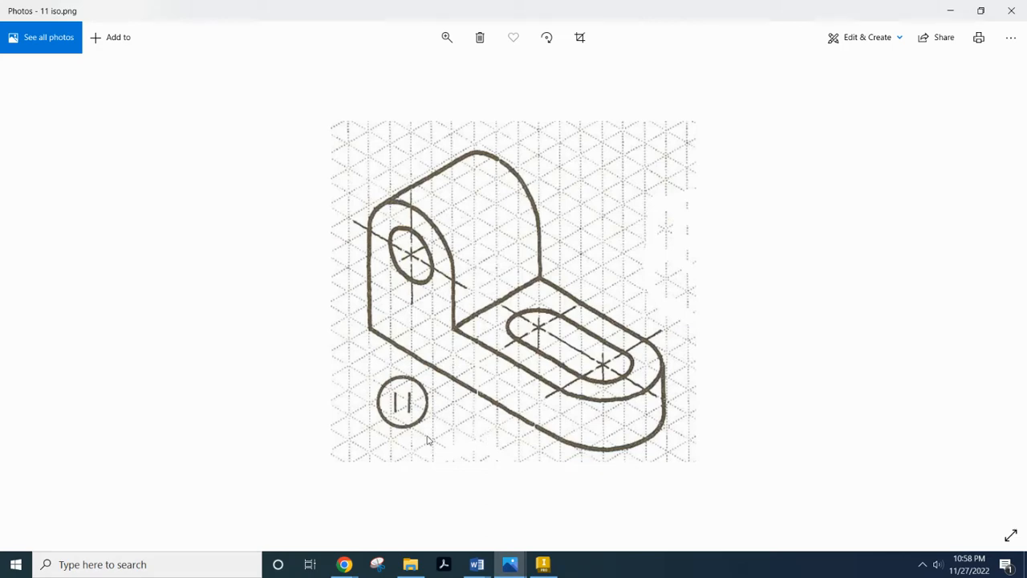
Switch to Inventor and create a new part from the Standard.ipt template.
{"action": "left_click", "coordinate": [544, 567]}
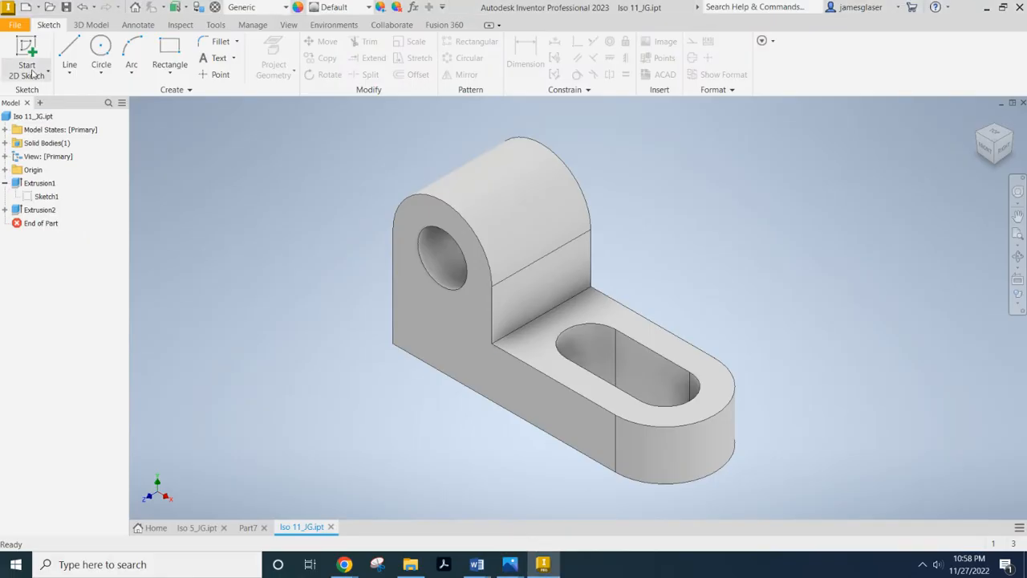
{"action": "left_click", "coordinate": [15, 25]}
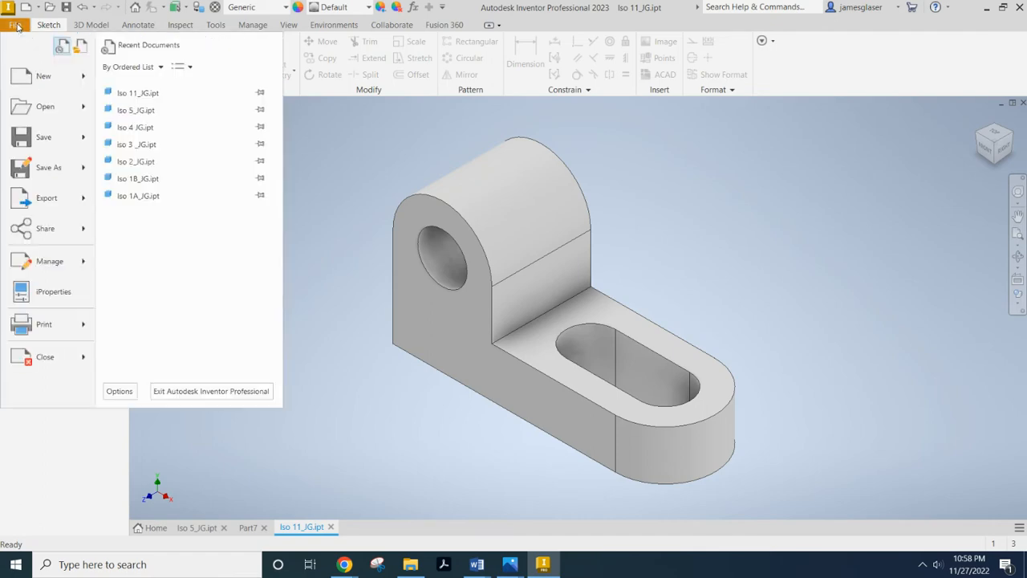
{"action": "left_click", "coordinate": [41, 72]}
{"action": "left_click", "coordinate": [548, 211]}
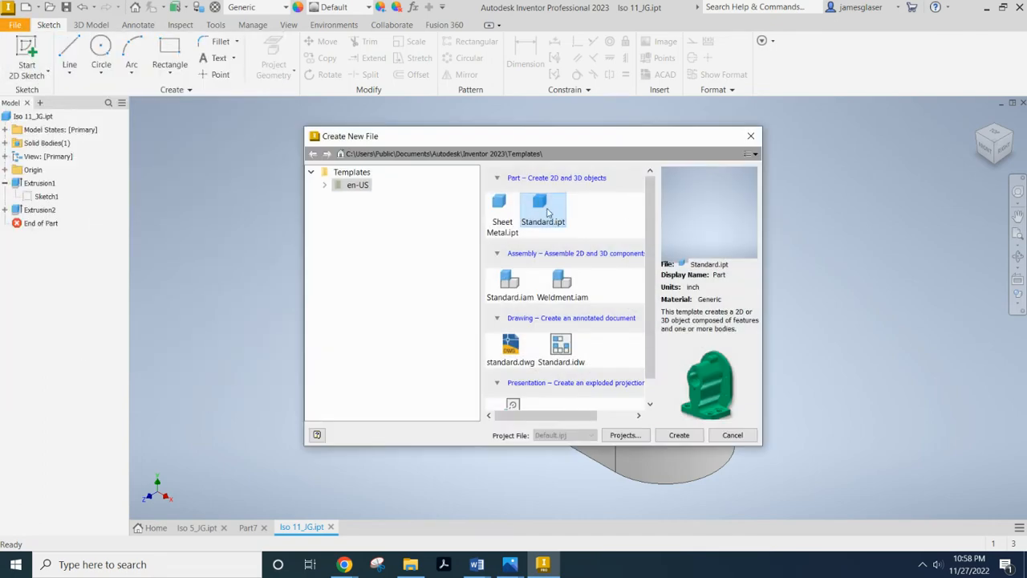
{"action": "left_click", "coordinate": [690, 434]}
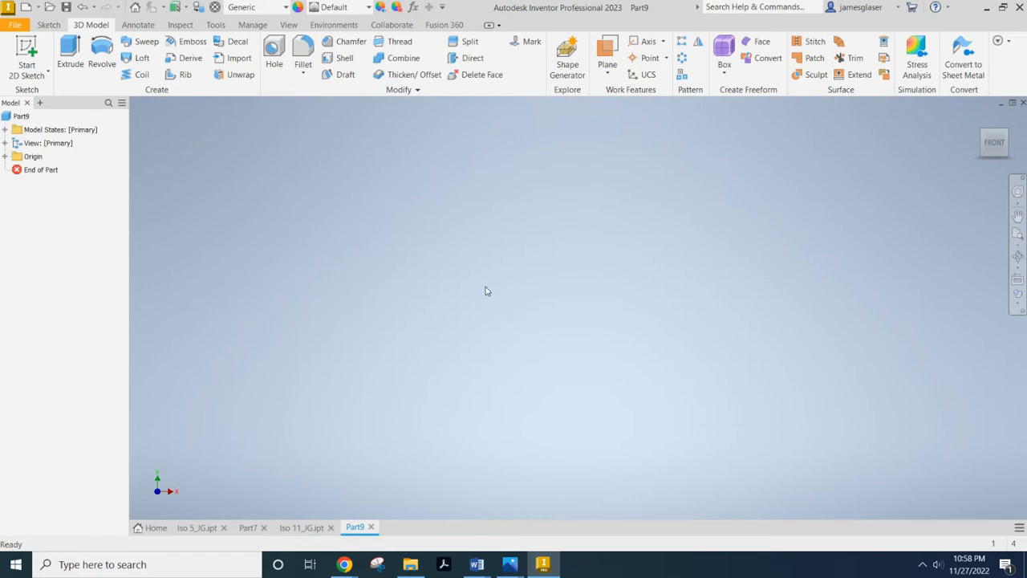
Consult the 11 iso.png reference drawing, and start a 2D sketch on the horizontal origin plane of the new part.
{"action": "mouse_move", "coordinate": [513, 564]}
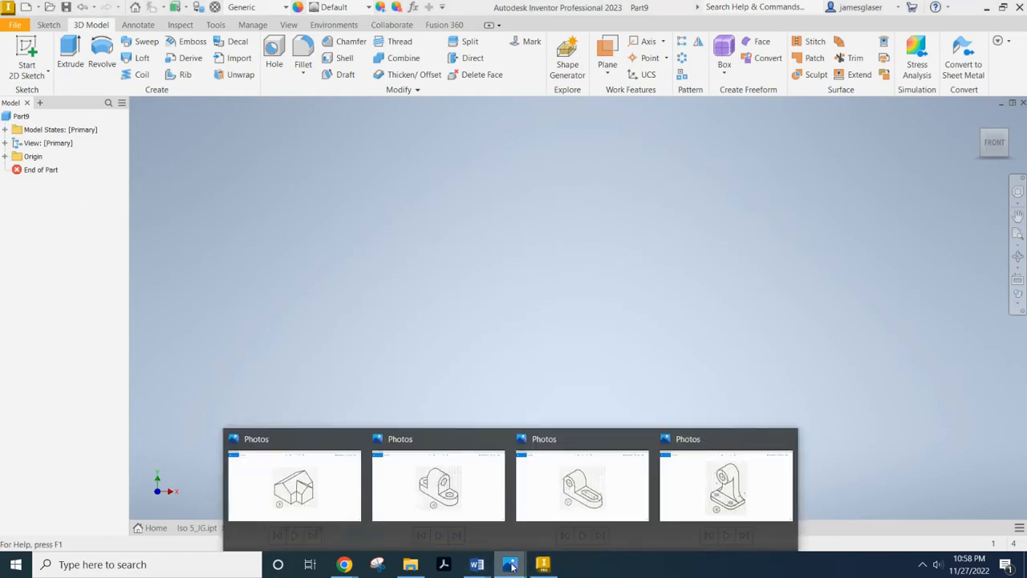
{"action": "left_click", "coordinate": [558, 515]}
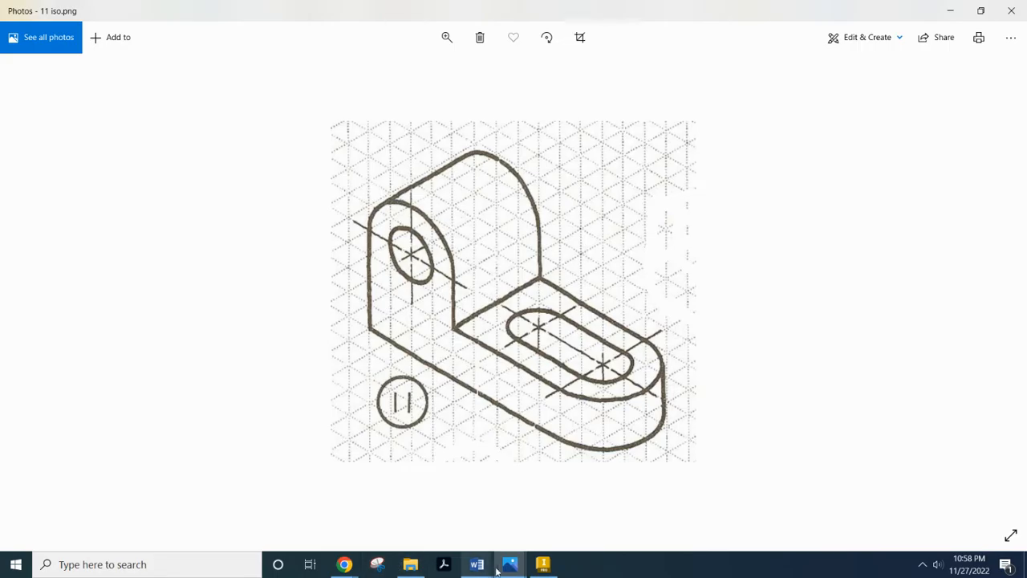
{"action": "left_click", "coordinate": [543, 564]}
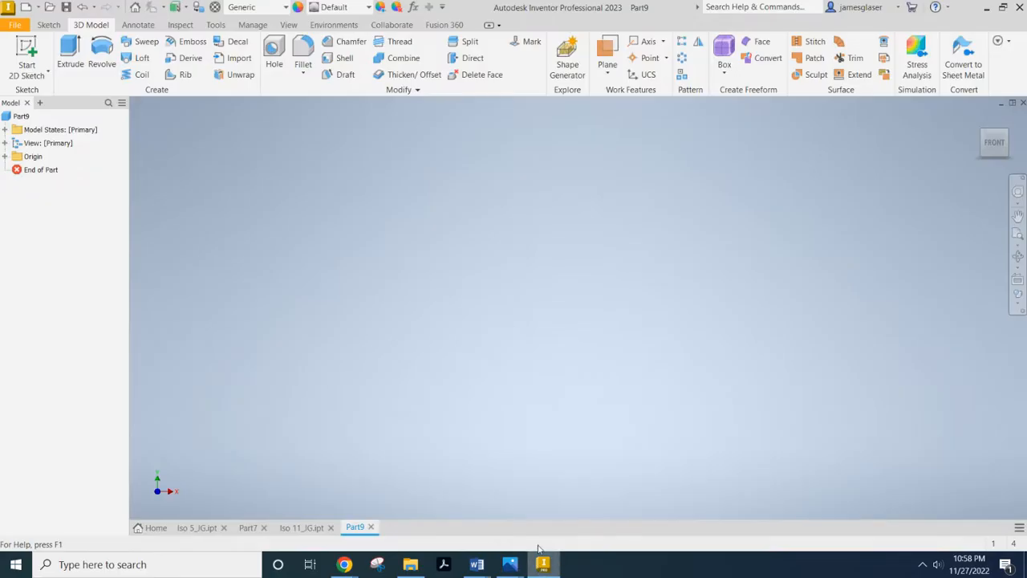
{"action": "left_click", "coordinate": [23, 74]}
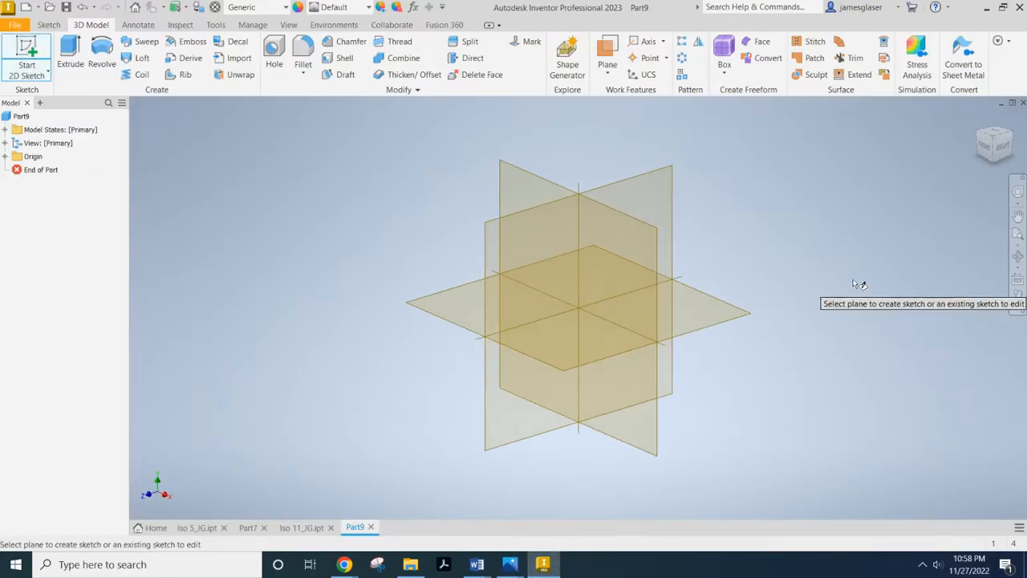
{"action": "left_click", "coordinate": [747, 318]}
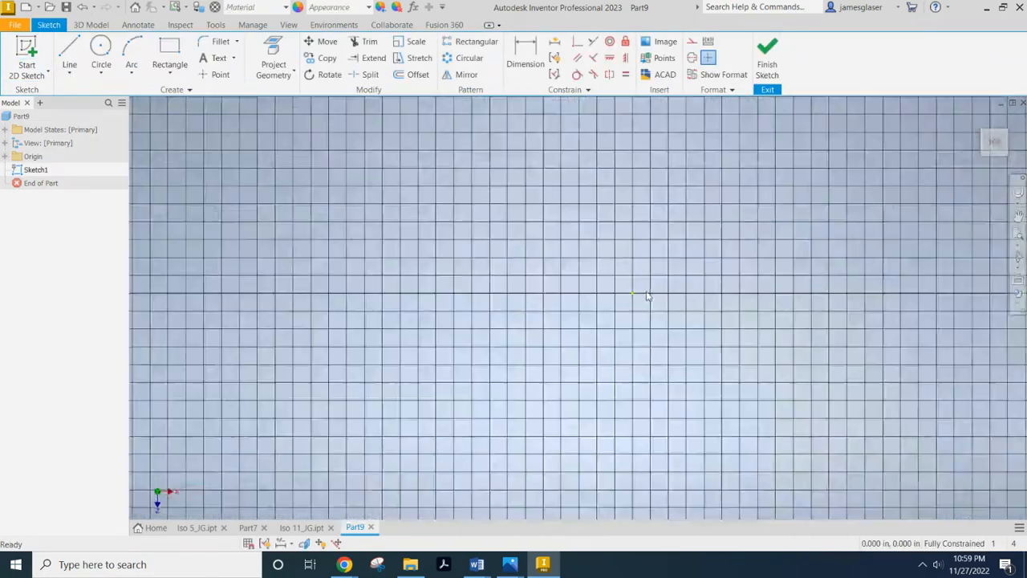
Sketch a two-point rectangle 11 in wide and 4 in high with one corner on the origin.
{"action": "scroll", "coordinate": [646, 295], "scroll_direction": "down", "scroll_amount": 2}
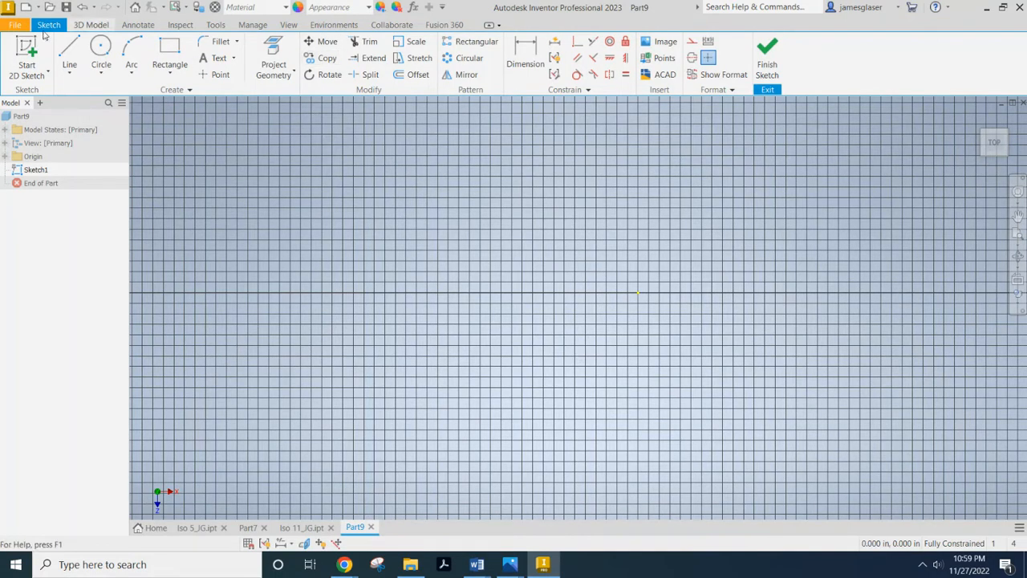
{"action": "left_click", "coordinate": [169, 49]}
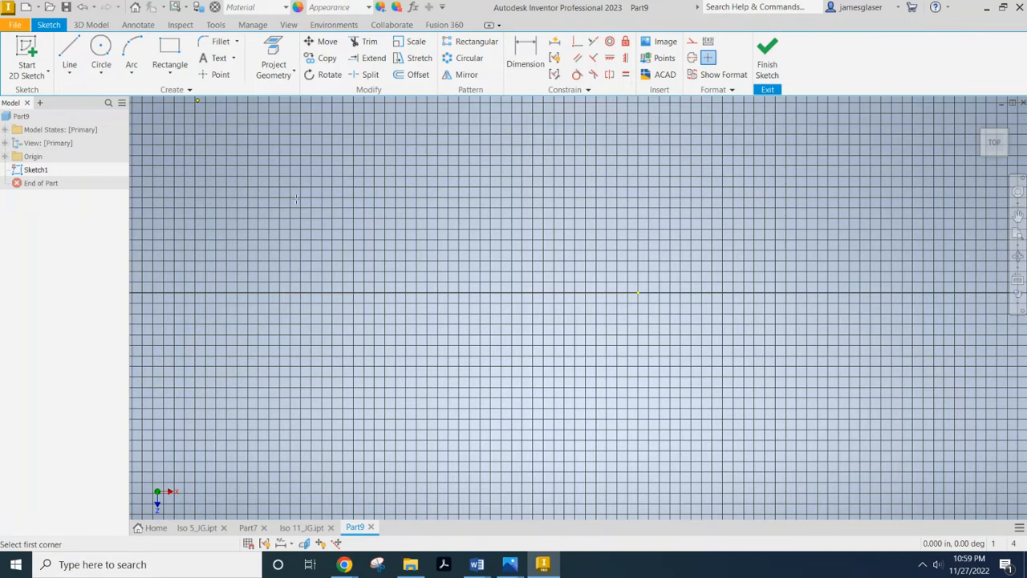
{"action": "left_click", "coordinate": [638, 293]}
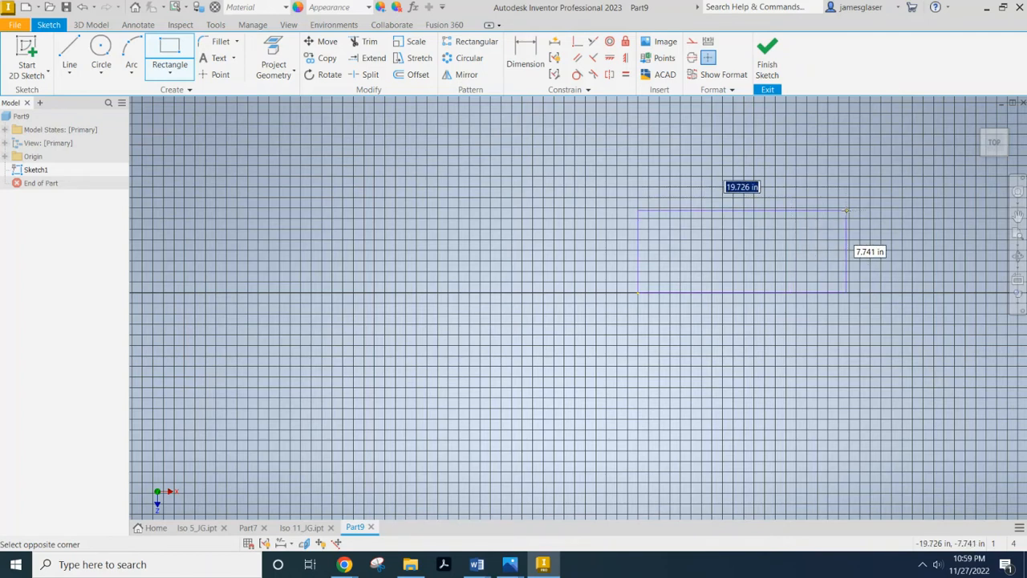
{"action": "type", "text": "11"}
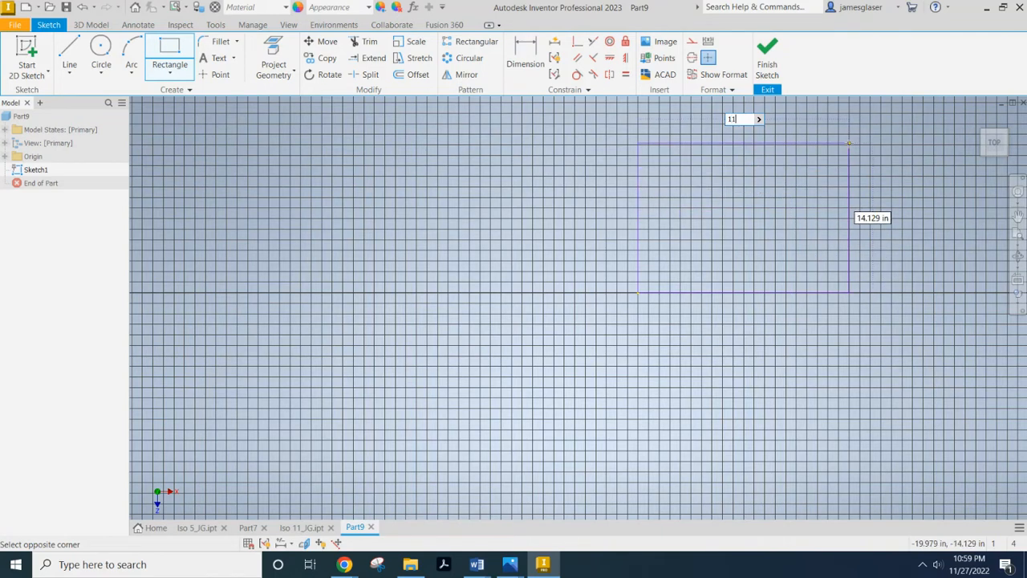
{"action": "key", "text": "Tab"}
{"action": "type", "text": "4"}
{"action": "key", "text": "Return"}
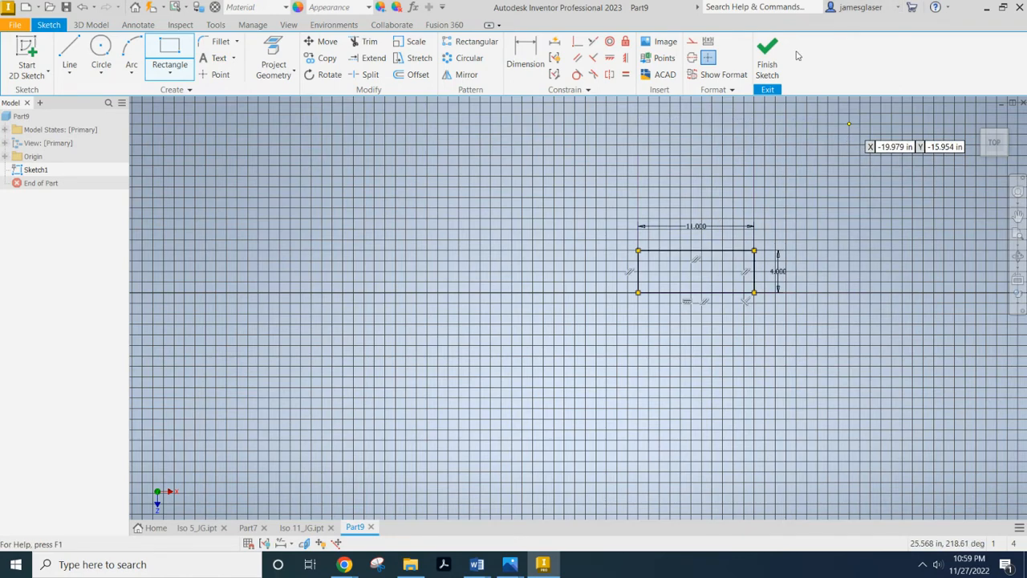
Set the document's 2D sketch snap spacing to 0.5 in for both X and Y.
{"action": "scroll", "coordinate": [695, 305], "scroll_direction": "down", "scroll_amount": 2}
{"action": "scroll", "coordinate": [687, 294], "scroll_direction": "up", "scroll_amount": 5}
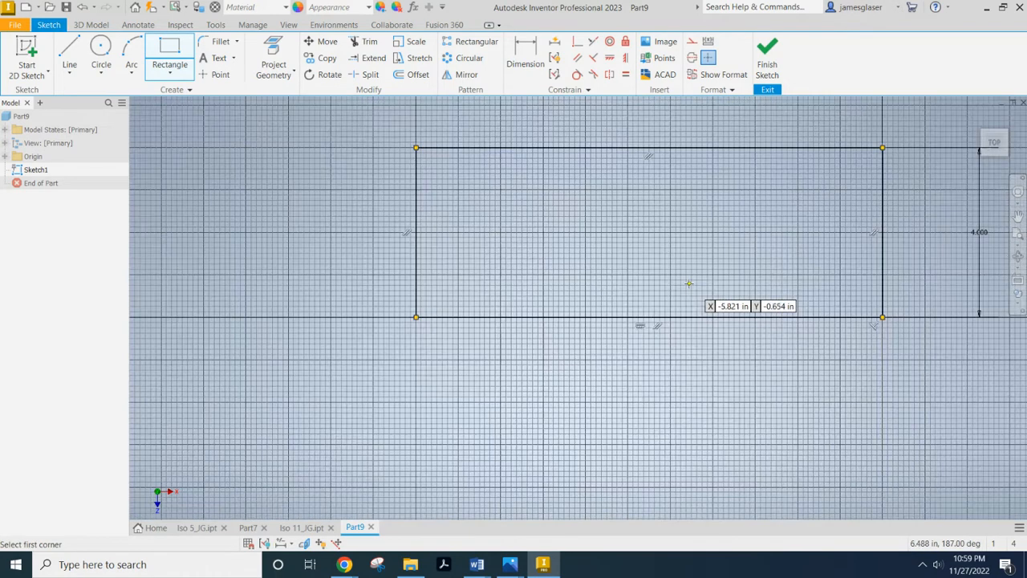
{"action": "scroll", "coordinate": [630, 240], "scroll_direction": "up", "scroll_amount": 3}
{"action": "scroll", "coordinate": [632, 224], "scroll_direction": "down", "scroll_amount": 2}
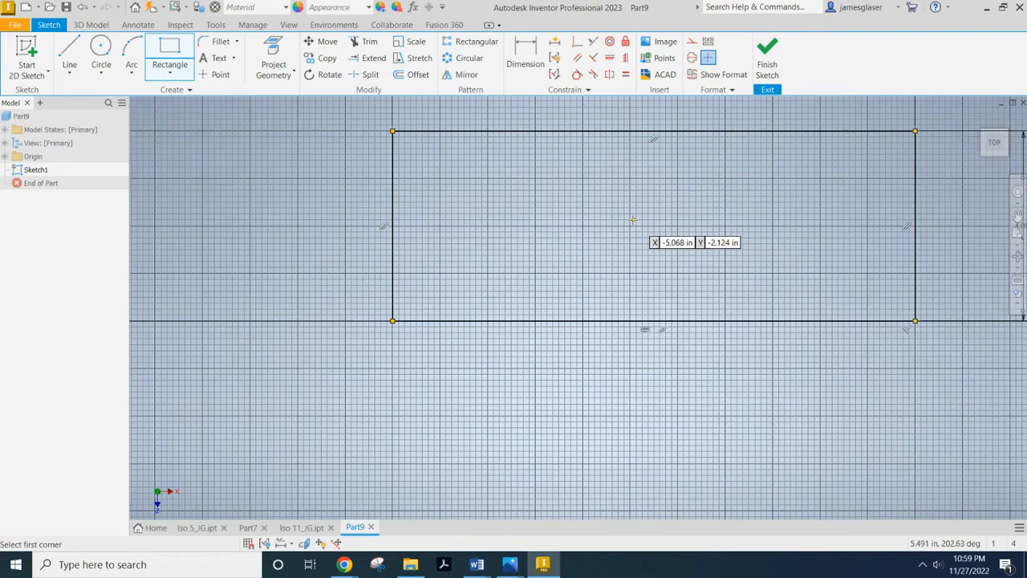
{"action": "middle_click_drag", "start_coordinate": [632, 219], "coordinate": [523, 291]}
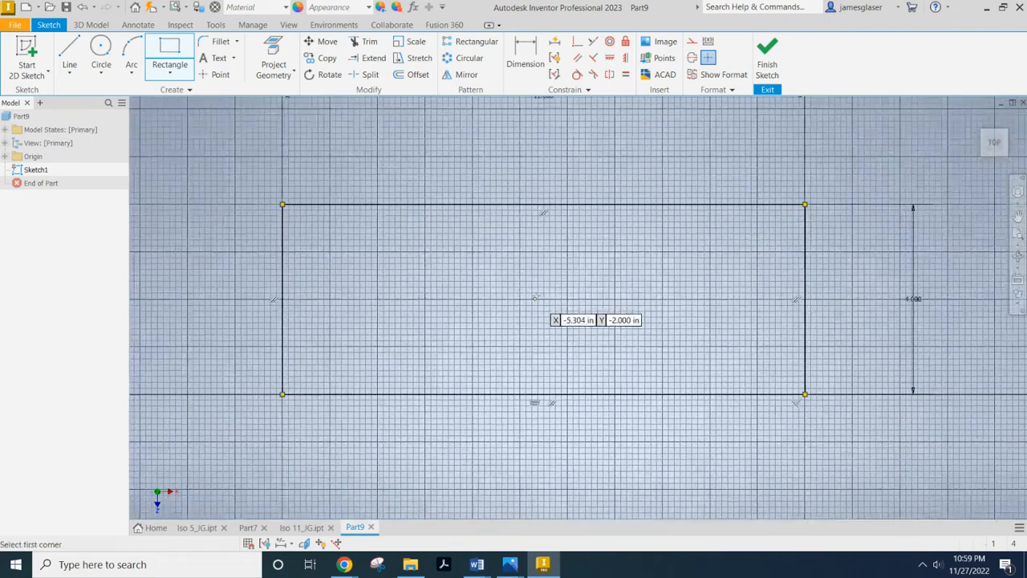
{"action": "left_click", "coordinate": [215, 25]}
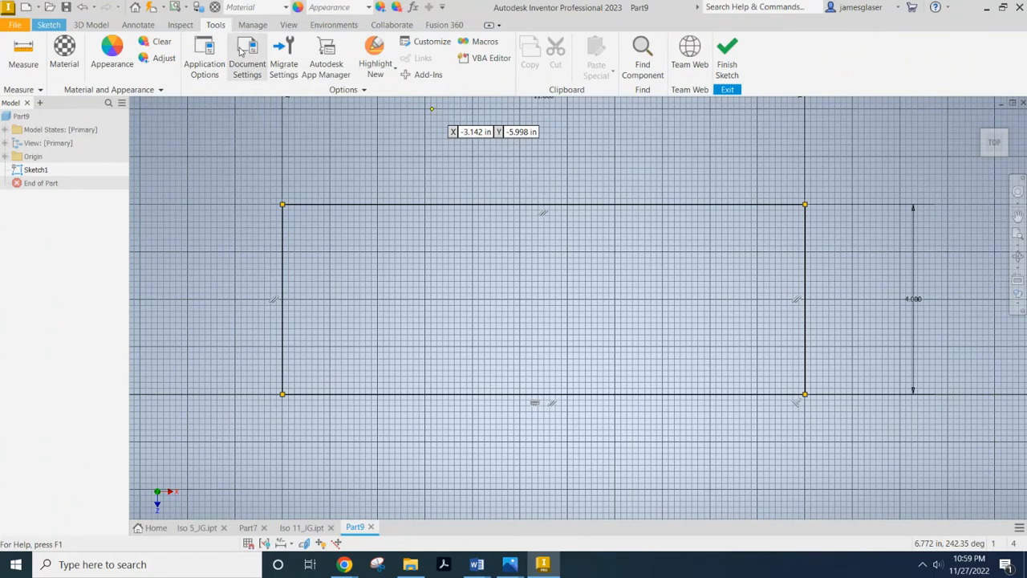
{"action": "left_click", "coordinate": [248, 56]}
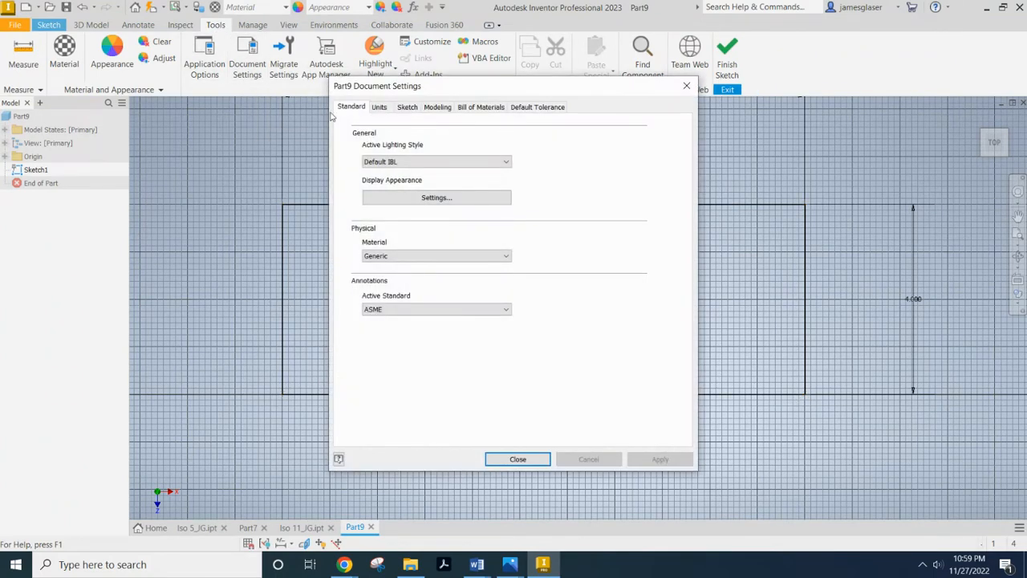
{"action": "left_click", "coordinate": [409, 107]}
{"action": "left_click", "coordinate": [373, 154]}
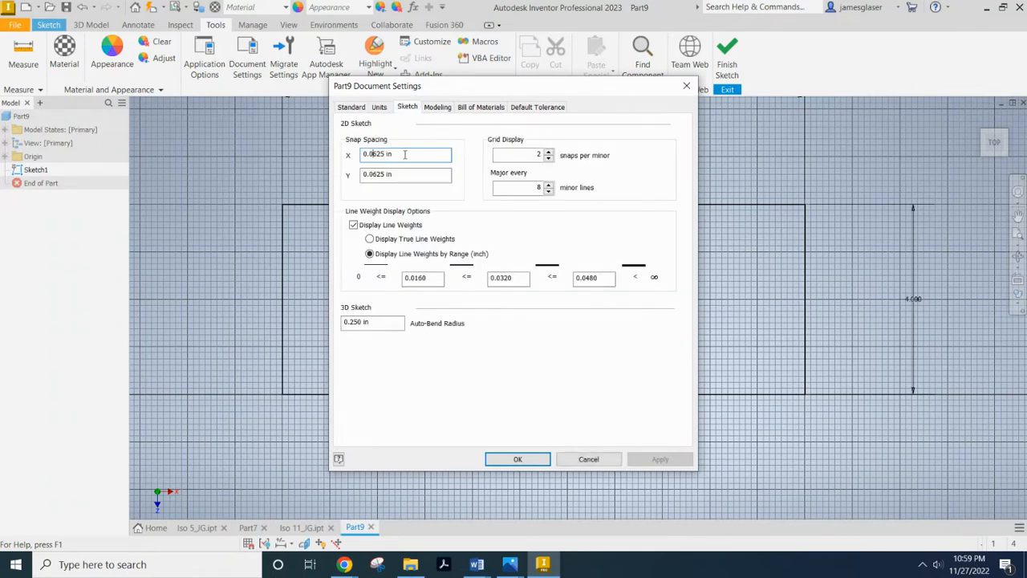
{"action": "key", "text": "BackSpace"}
{"action": "key", "text": "BackSpace"}
{"action": "key", "text": "BackSpace"}
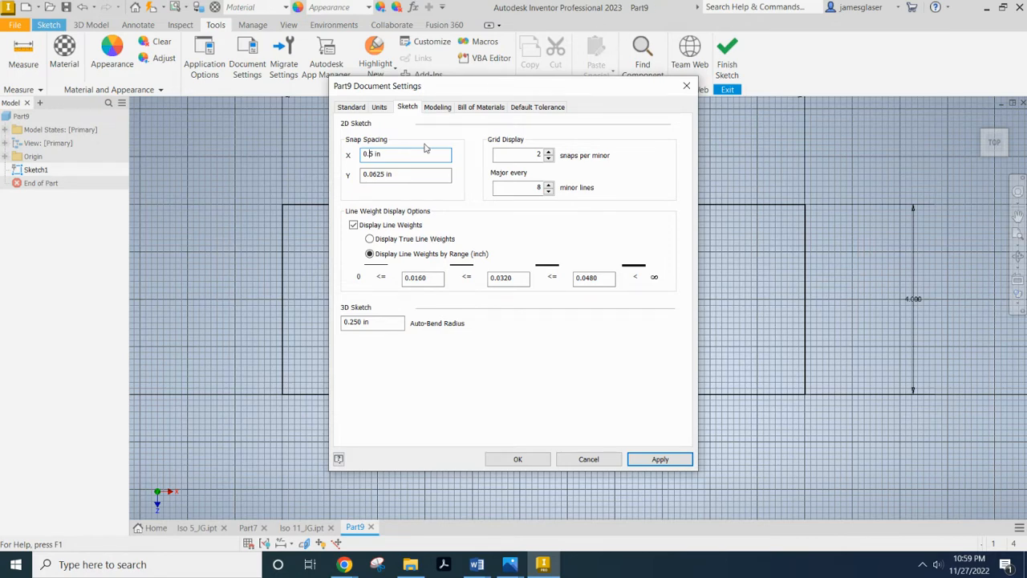
{"action": "left_click", "coordinate": [382, 174]}
{"action": "key", "text": "BackSpace"}
{"action": "key", "text": "BackSpace"}
{"action": "left_click", "coordinate": [660, 459]}
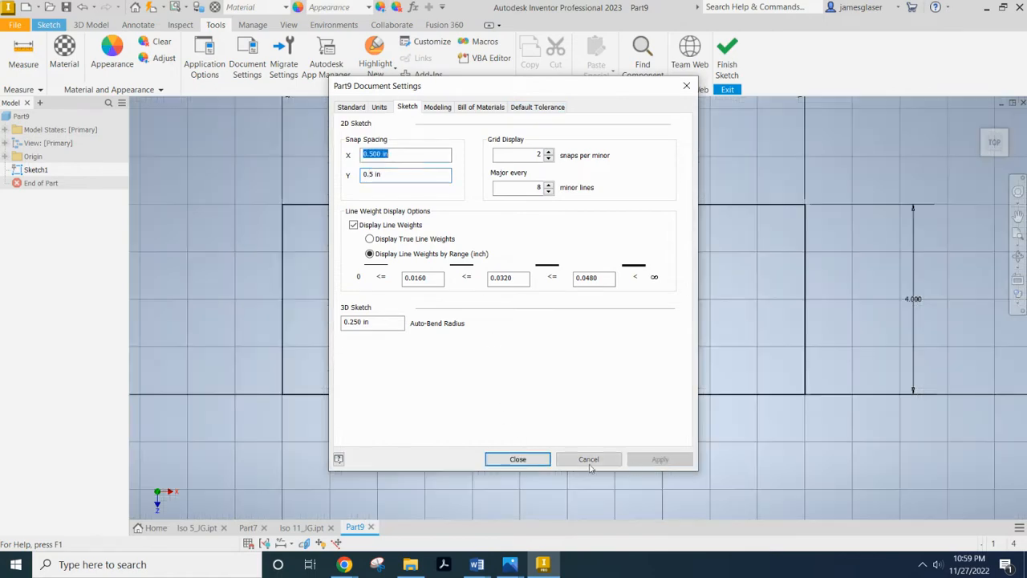
{"action": "left_click", "coordinate": [537, 461]}
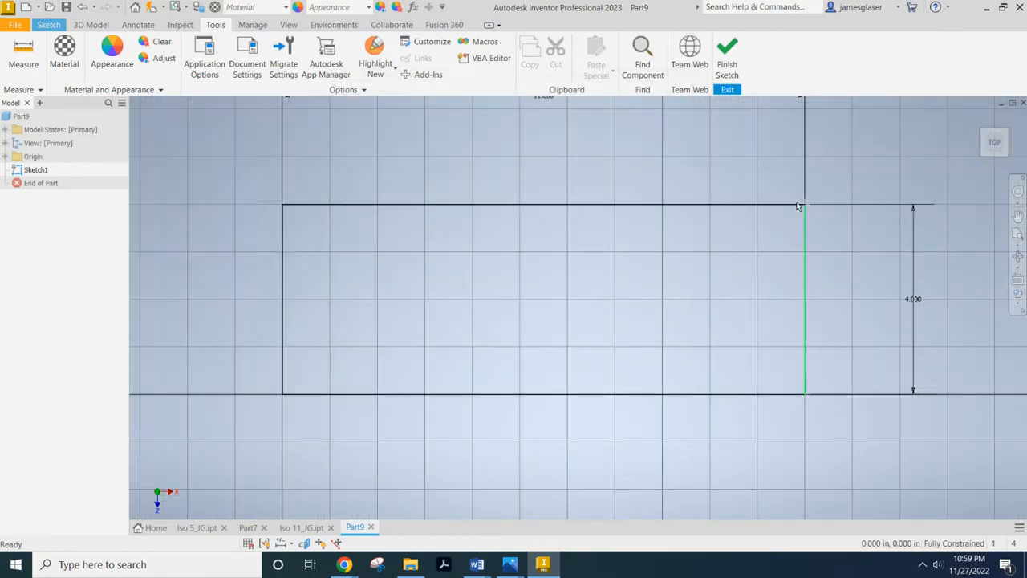
Draw a horizontal construction line about 15 in long from the midpoint of the rectangle's left edge past its right edge.
{"action": "scroll", "coordinate": [697, 302], "scroll_direction": "down", "scroll_amount": 3}
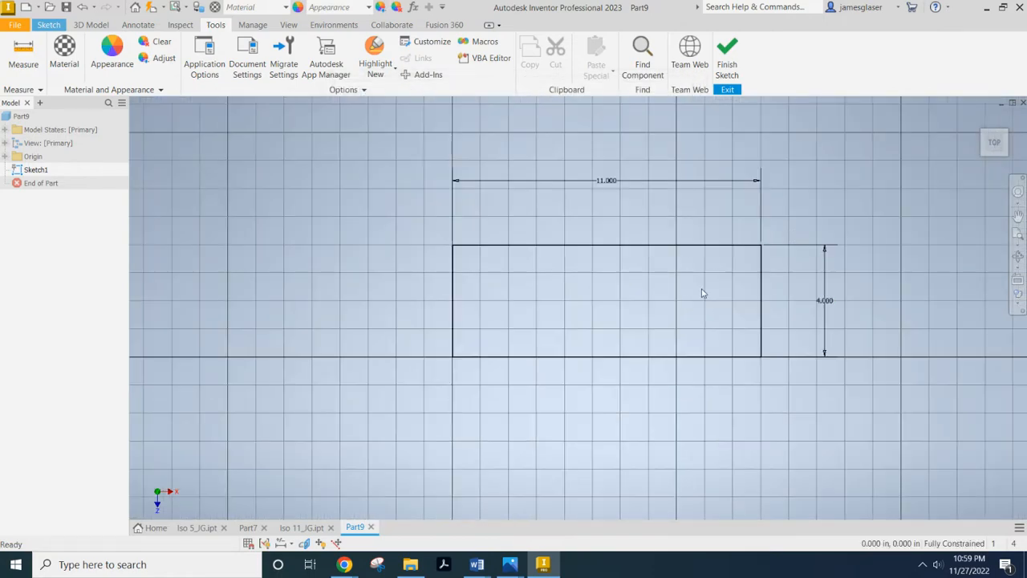
{"action": "scroll", "coordinate": [714, 331], "scroll_direction": "down", "scroll_amount": 2}
{"action": "scroll", "coordinate": [674, 324], "scroll_direction": "up", "scroll_amount": 5}
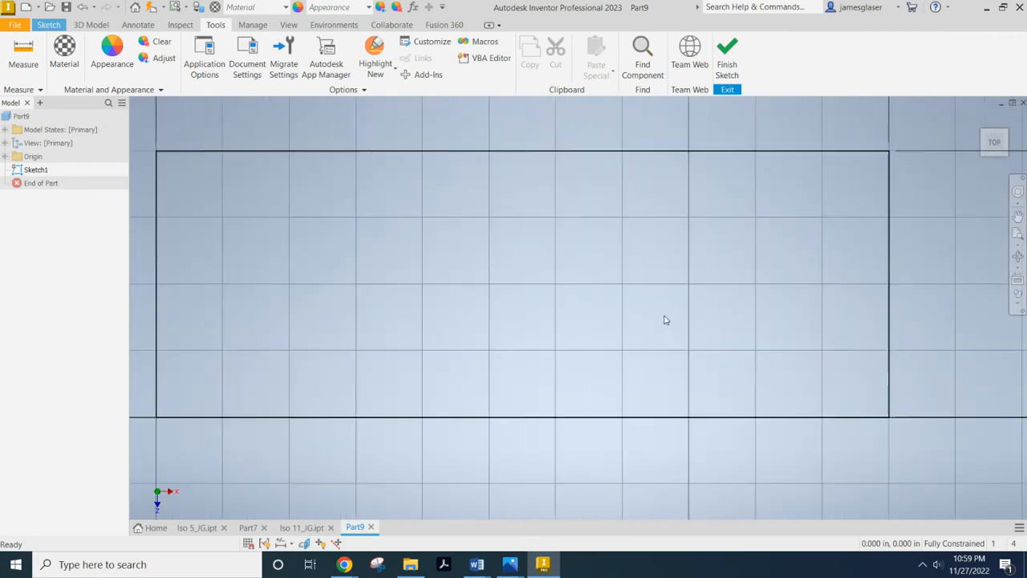
{"action": "scroll", "coordinate": [665, 319], "scroll_direction": "down", "scroll_amount": 5}
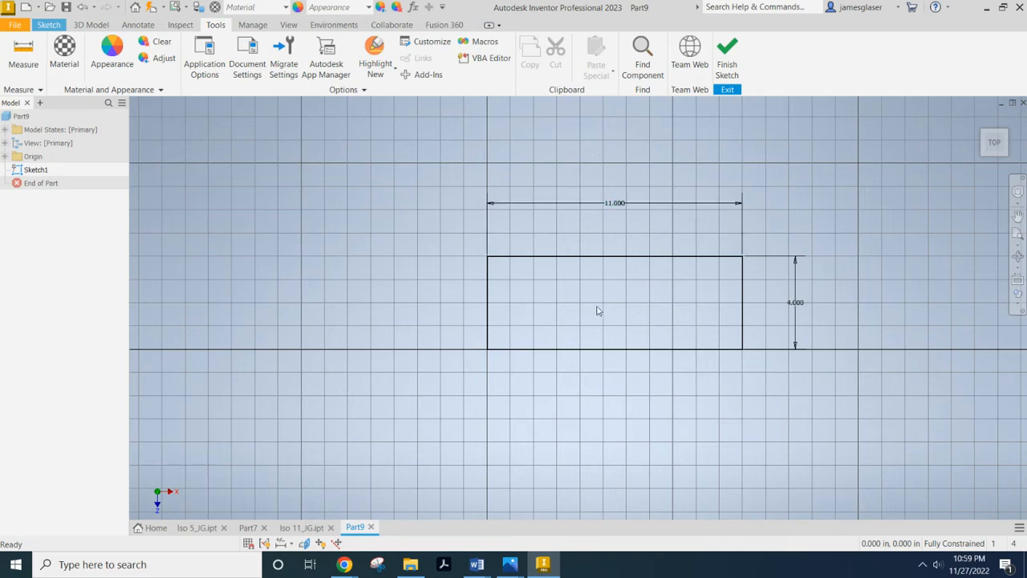
{"action": "left_click", "coordinate": [49, 25]}
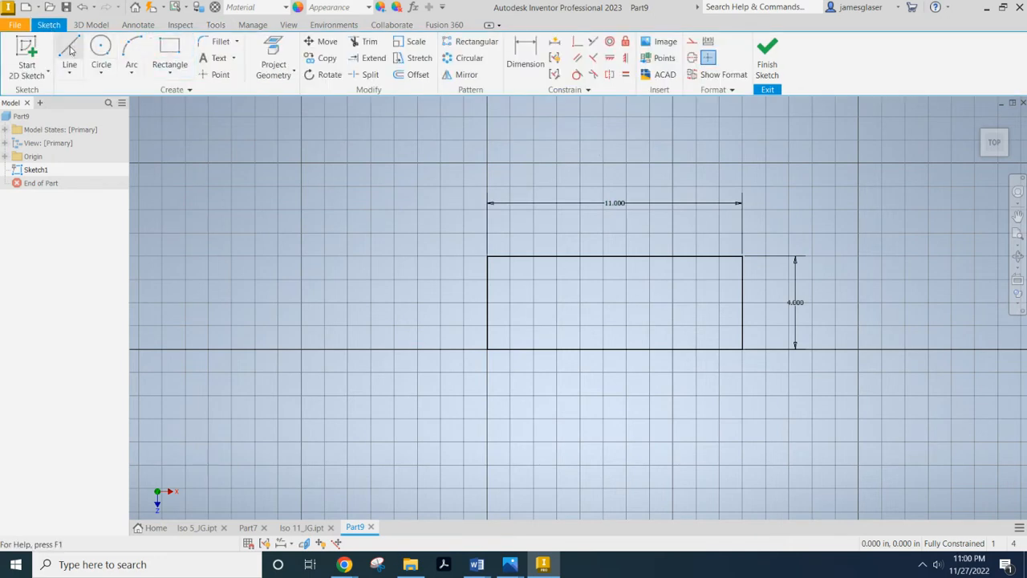
{"action": "left_click", "coordinate": [692, 41]}
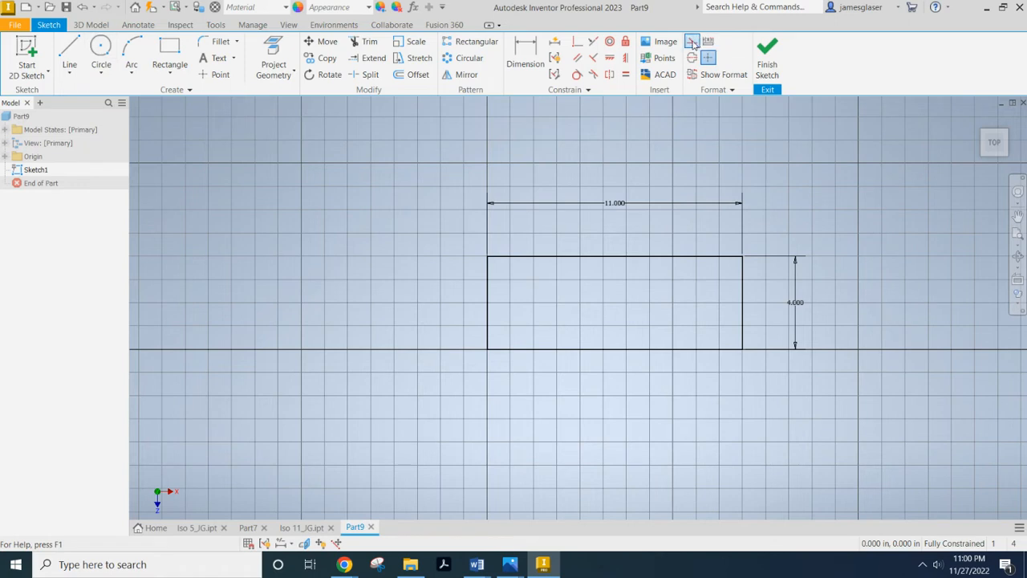
{"action": "left_click", "coordinate": [72, 50]}
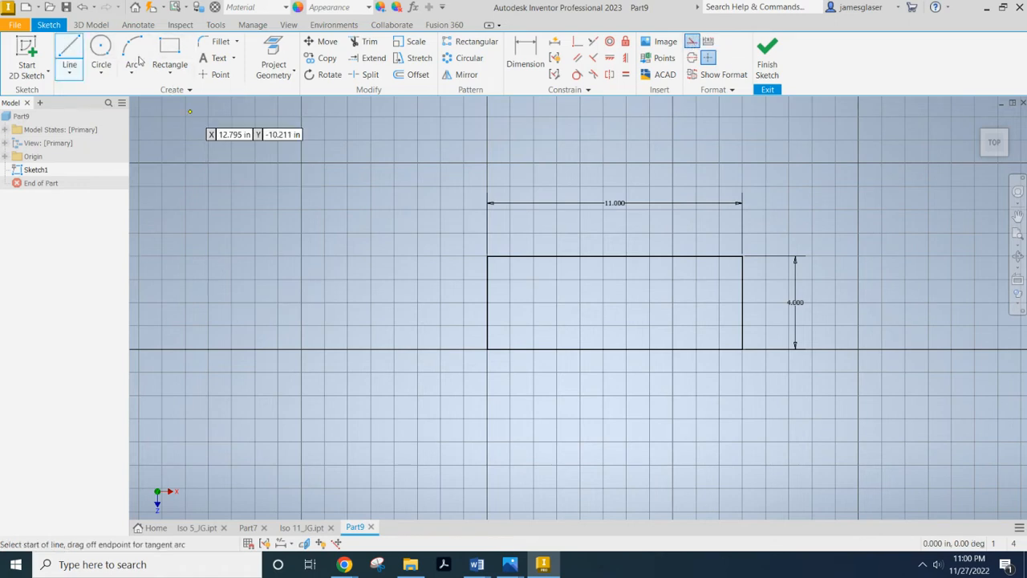
{"action": "left_click", "coordinate": [487, 302]}
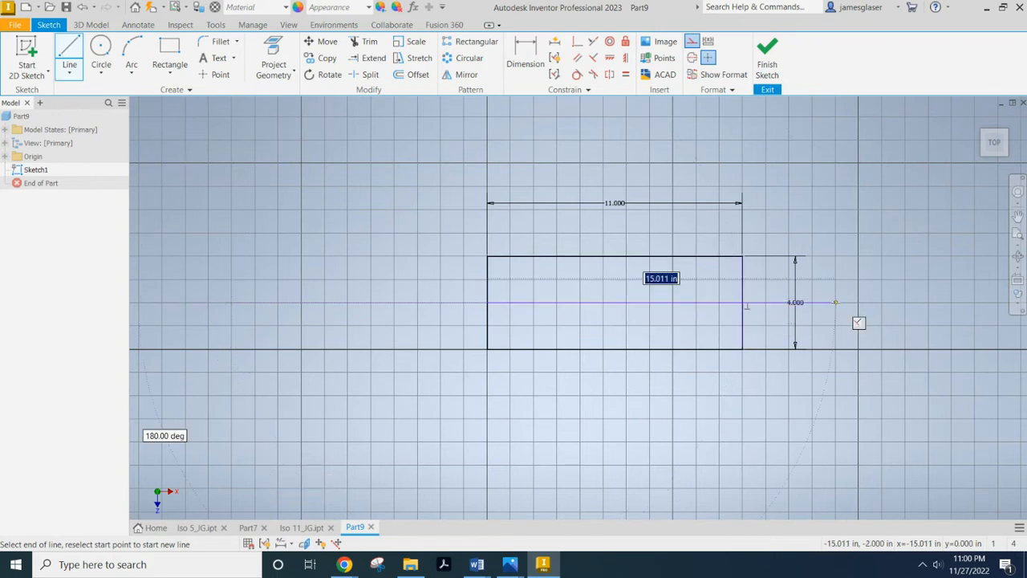
{"action": "key", "text": "Return"}
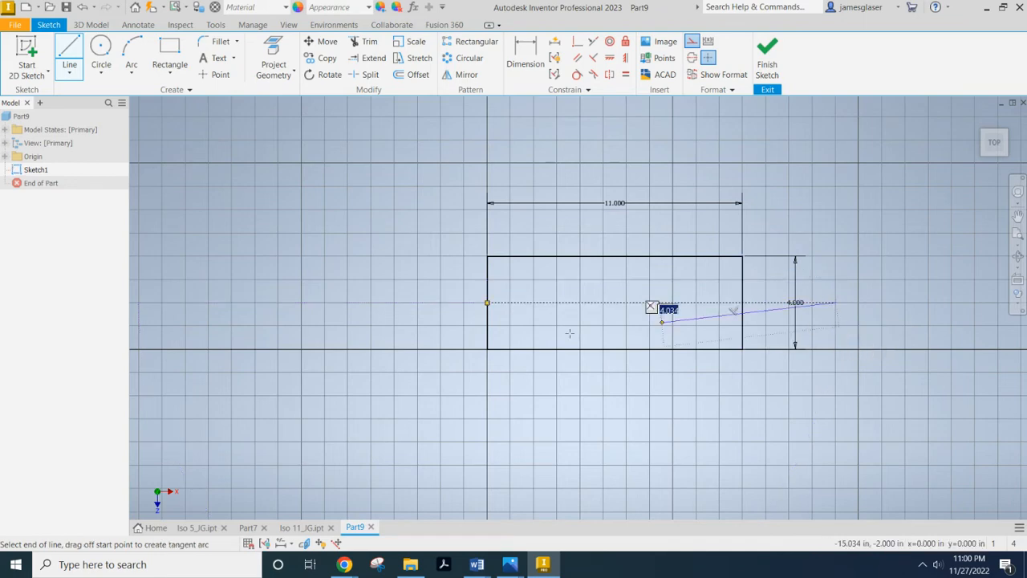
{"action": "key", "text": "Escape"}
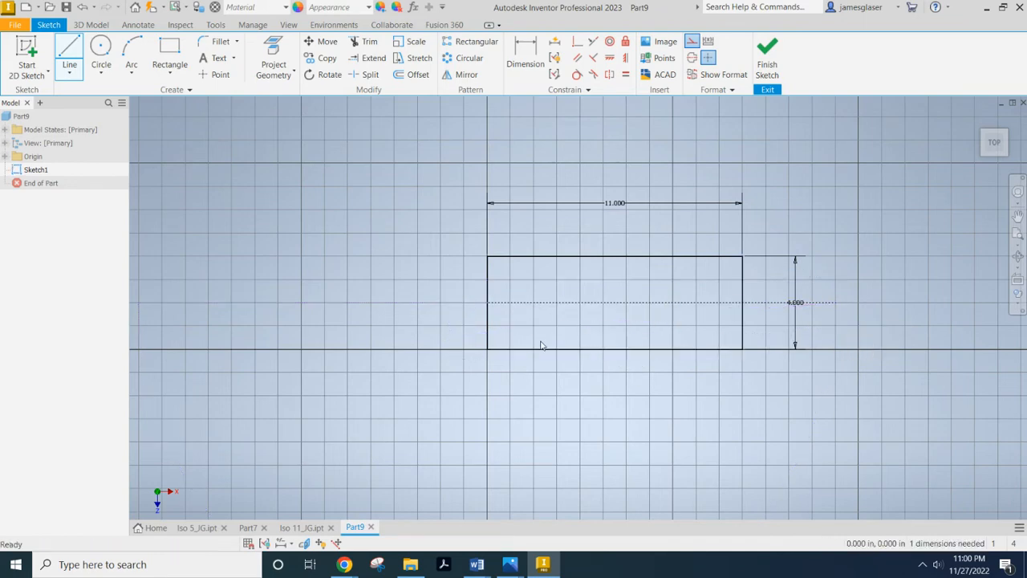
{"action": "key", "text": "Escape"}
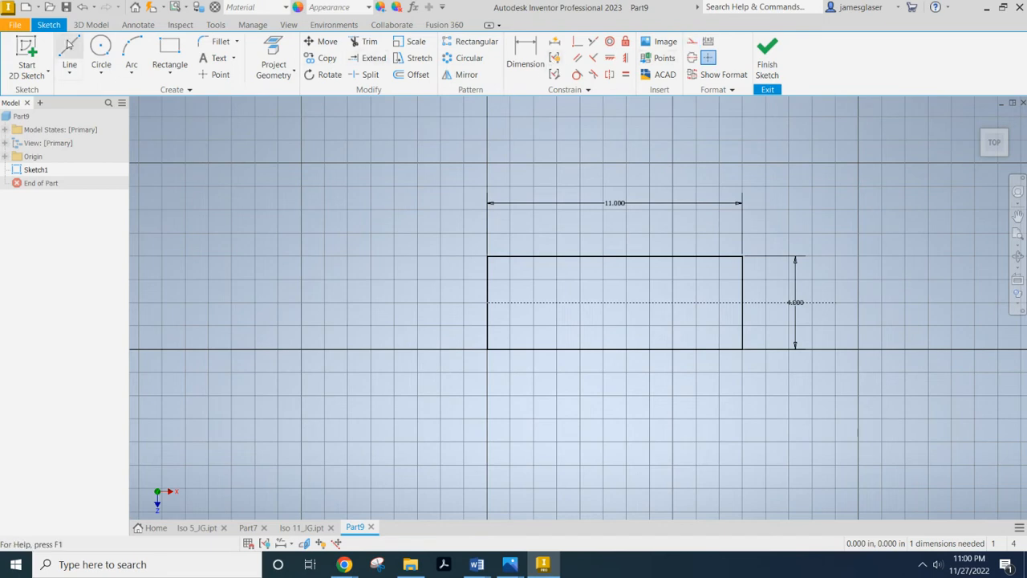
Draw a 2 in diameter circle centred on the construction line, inside the right part of the rectangle.
{"action": "left_click", "coordinate": [101, 53]}
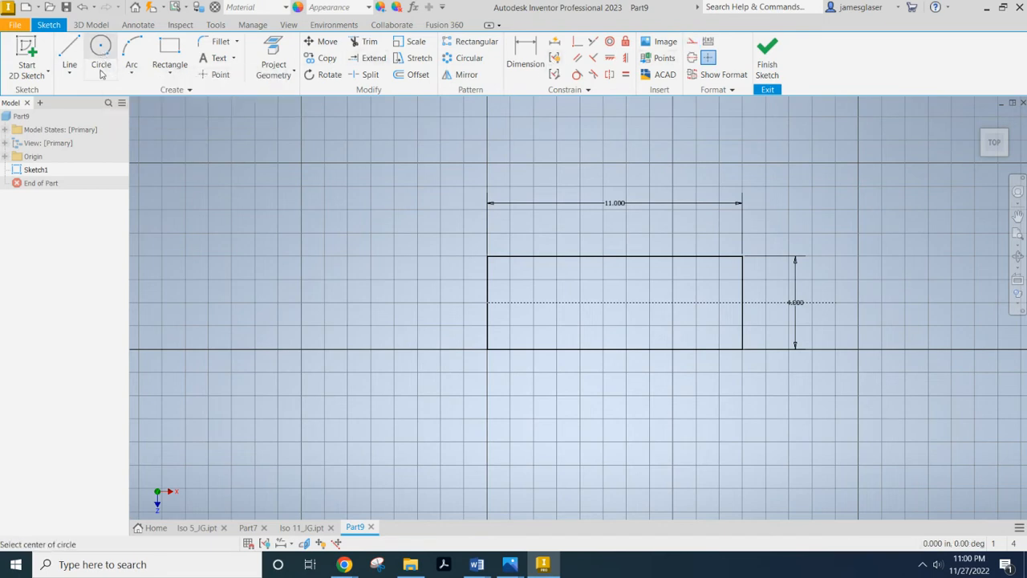
{"action": "left_click", "coordinate": [681, 302]}
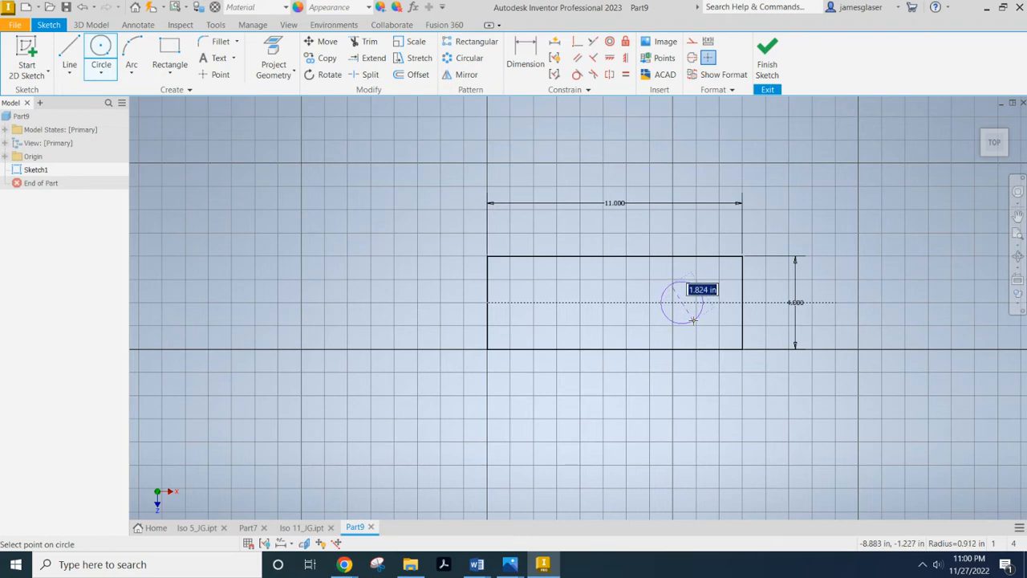
{"action": "type", "text": "2"}
{"action": "key", "text": "Return"}
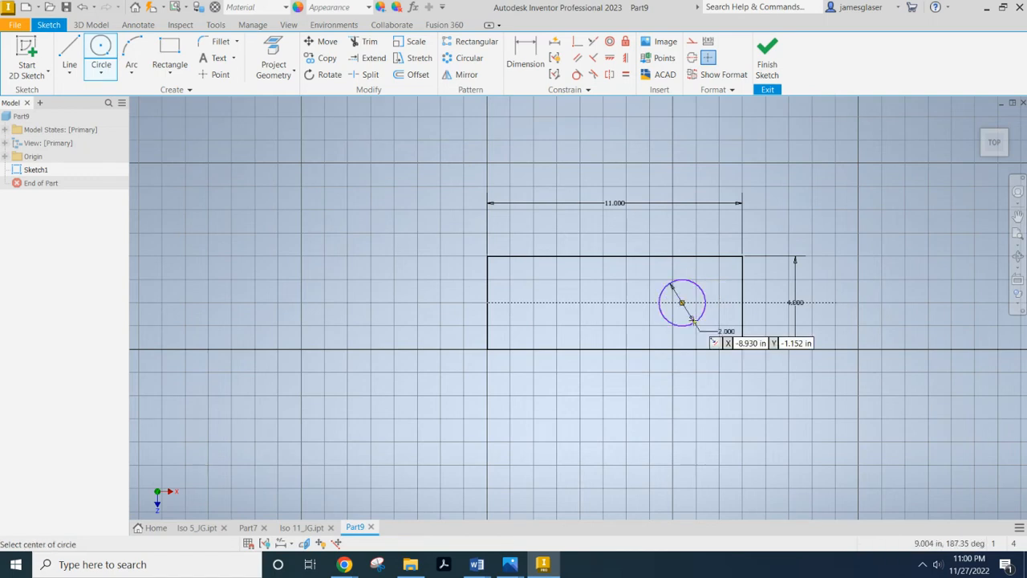
Draw a second circle on the construction line left of the first, and constrain it equal to the 2 in circle.
{"action": "left_click", "coordinate": [561, 301]}
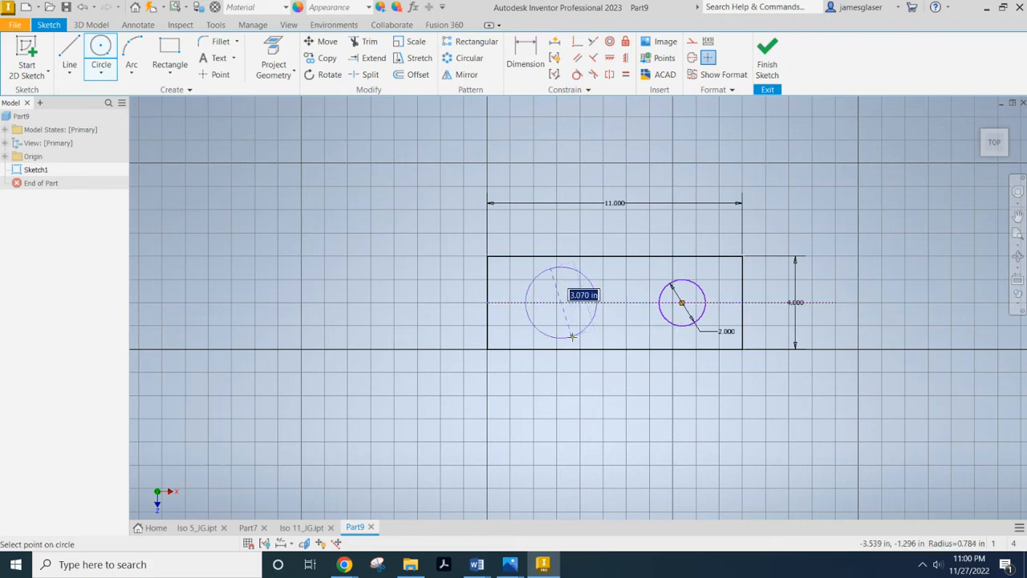
{"action": "key", "text": "Escape"}
{"action": "left_click", "coordinate": [576, 344]}
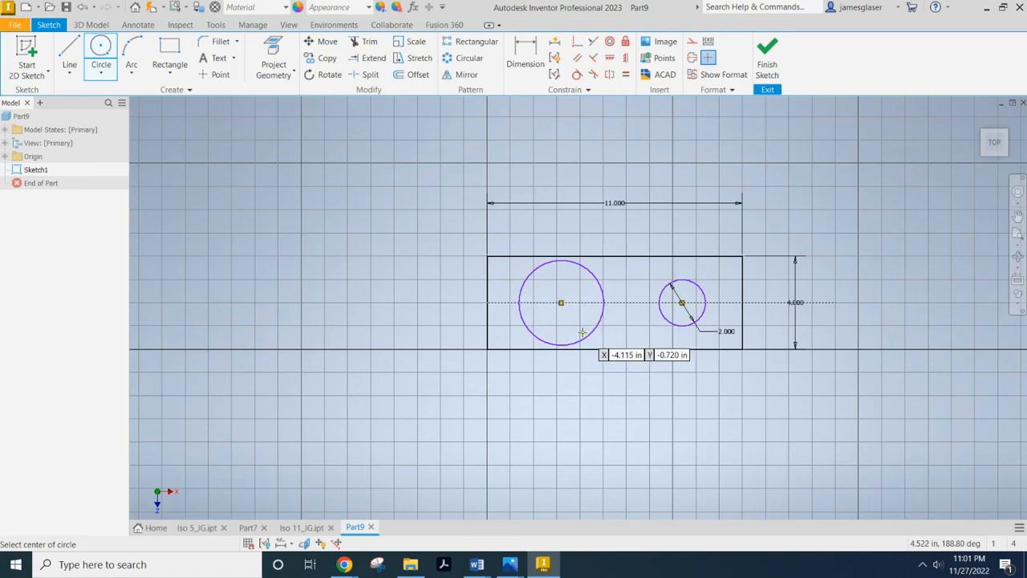
{"action": "left_click", "coordinate": [626, 75]}
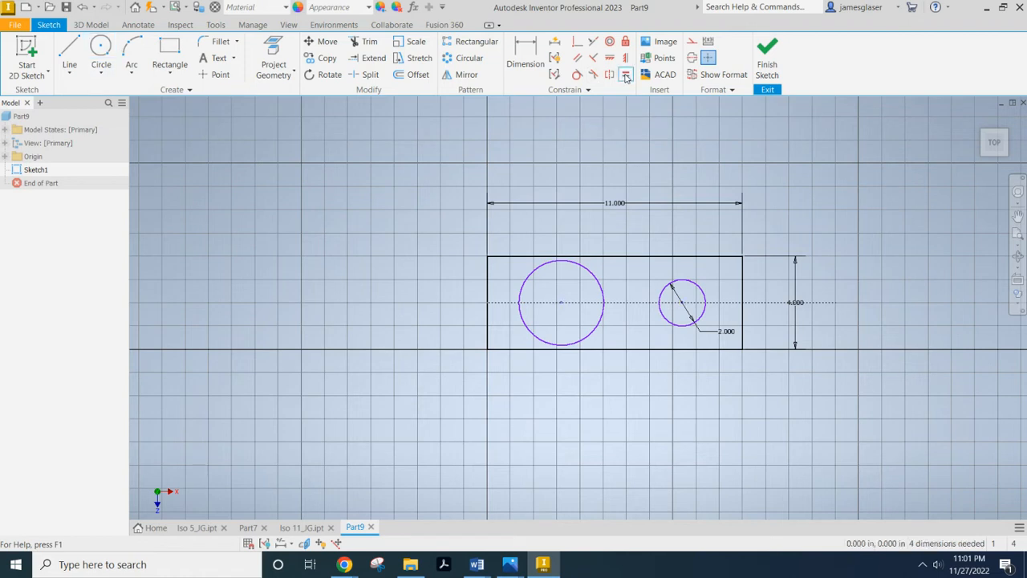
{"action": "left_click", "coordinate": [686, 283]}
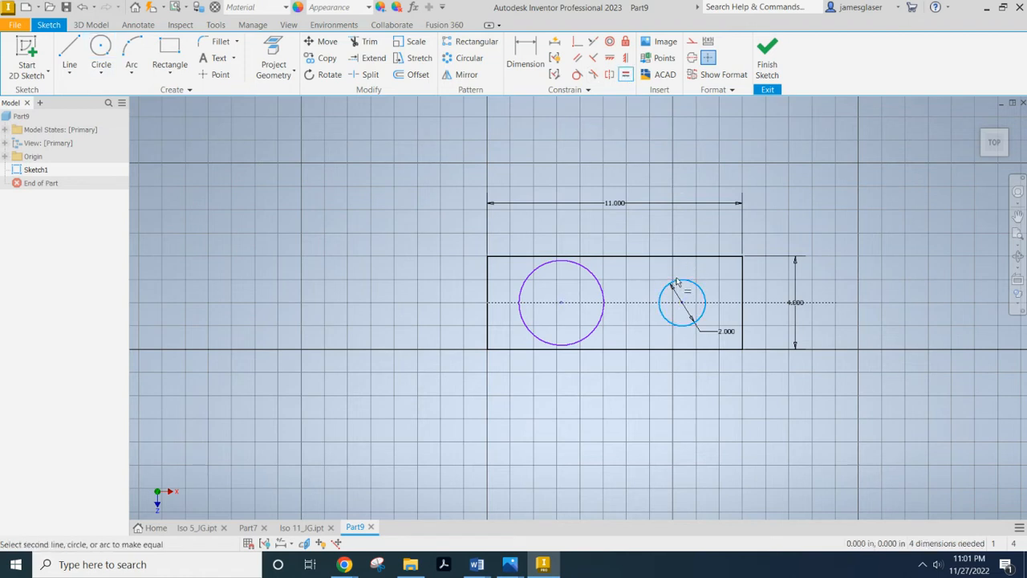
{"action": "left_click", "coordinate": [592, 276]}
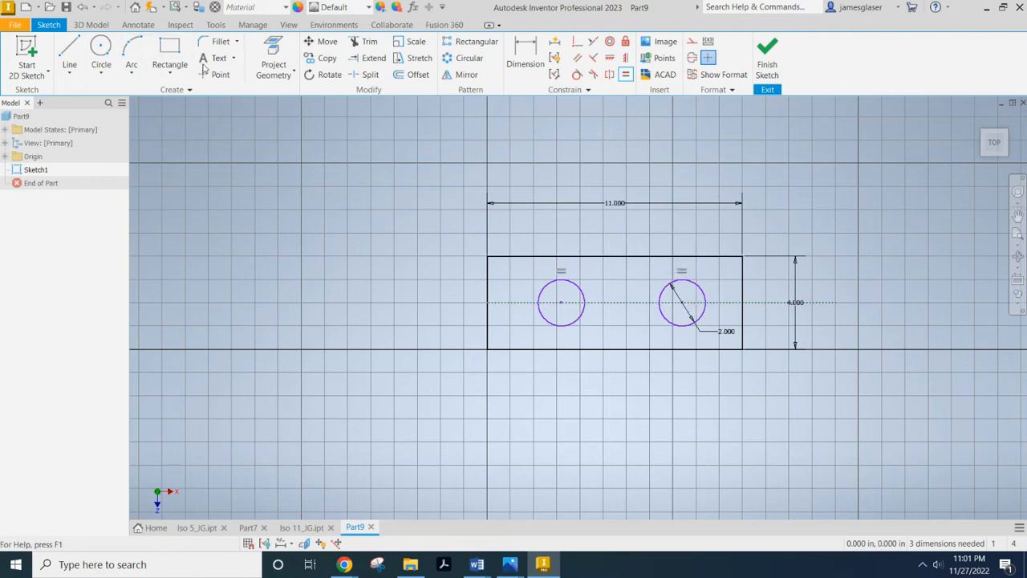
Draw a larger circle above the right 2 in circle and constrain the two circles to be concentric.
{"action": "left_click", "coordinate": [98, 48]}
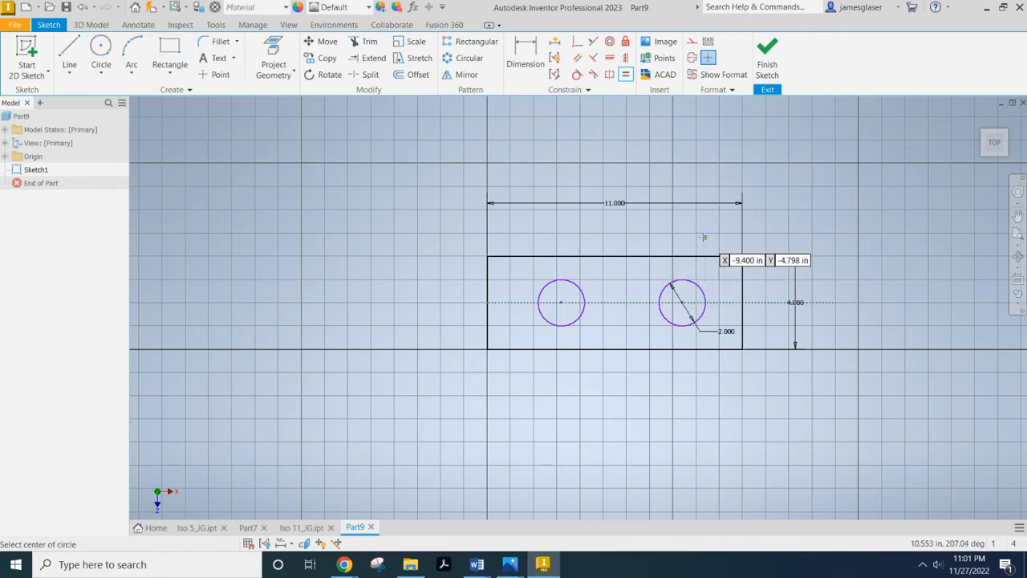
{"action": "left_click", "coordinate": [682, 238]}
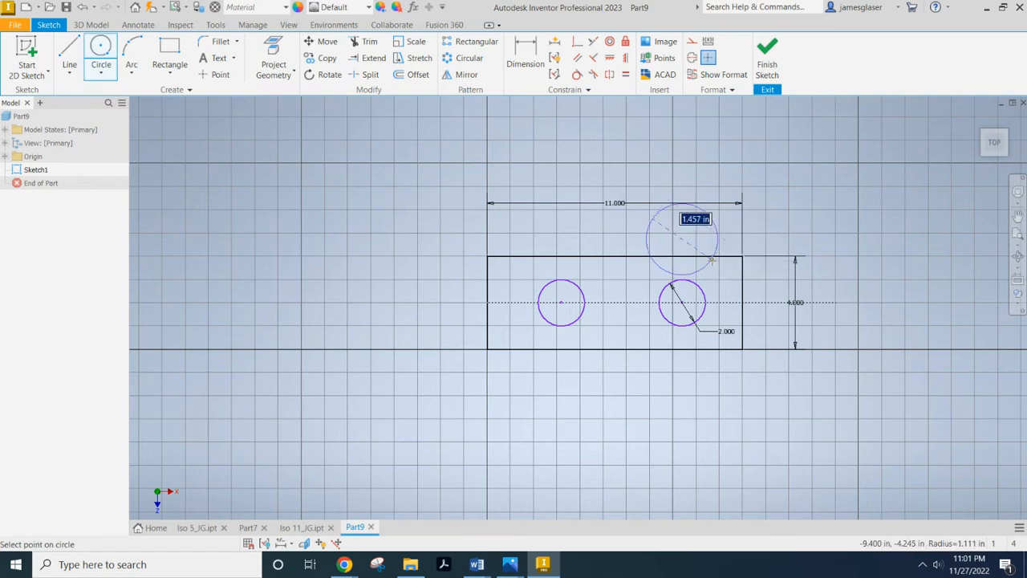
{"action": "left_click", "coordinate": [722, 275]}
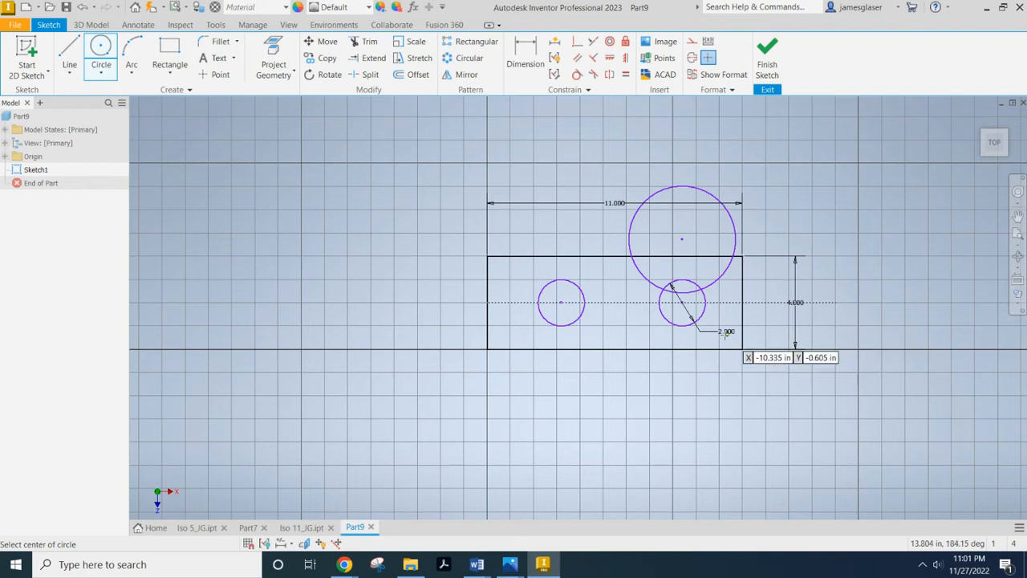
{"action": "left_click", "coordinate": [610, 42]}
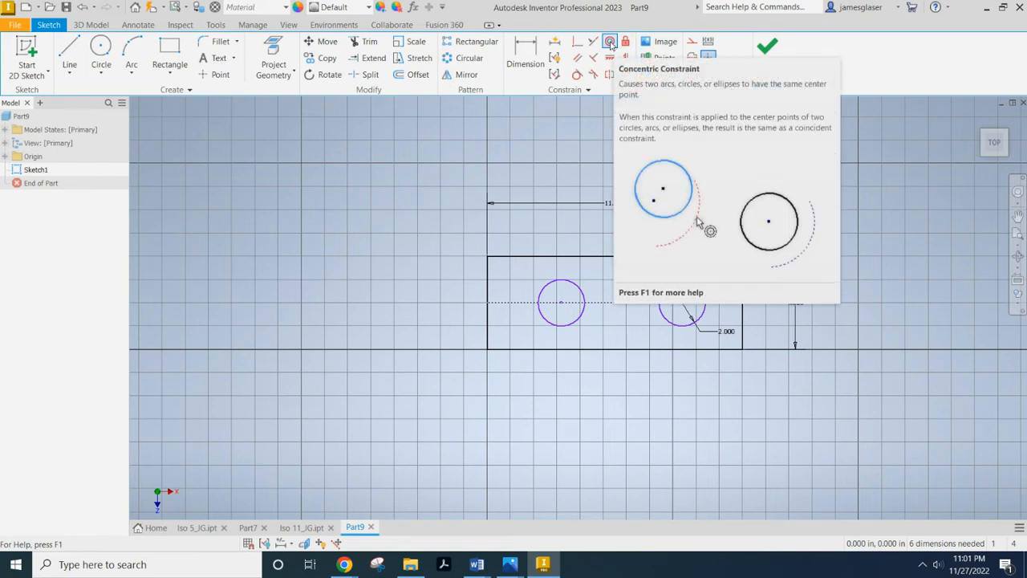
{"action": "left_click", "coordinate": [726, 270]}
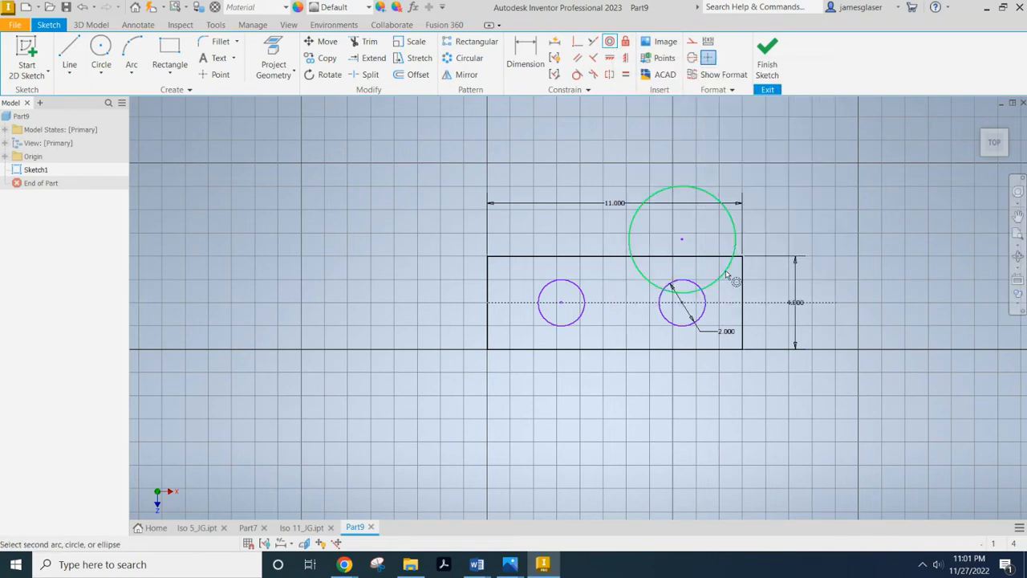
{"action": "left_click", "coordinate": [704, 313]}
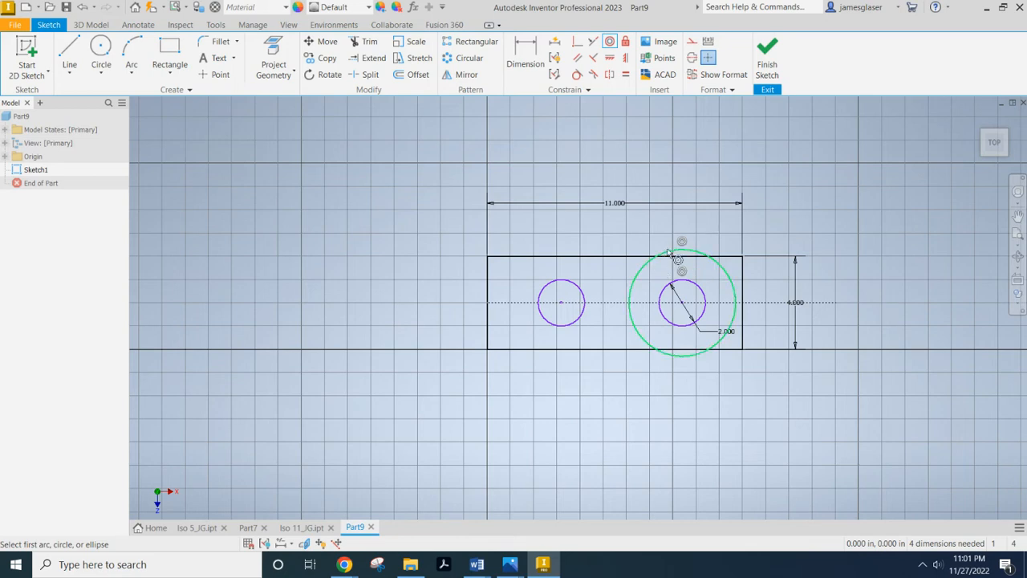
Constrain the large circle tangent to the rectangle's upper edge.
{"action": "left_click", "coordinate": [576, 75]}
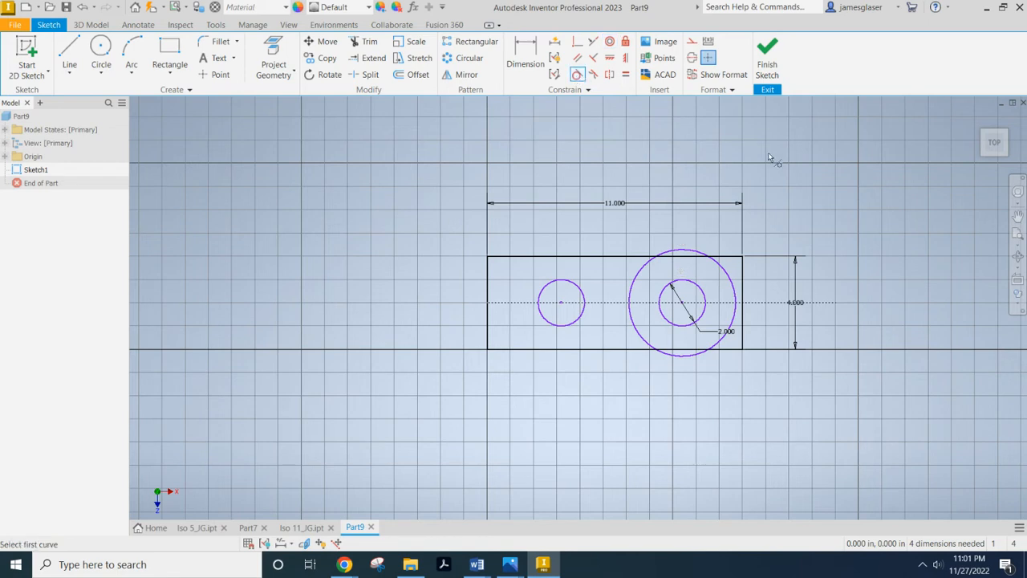
{"action": "left_click", "coordinate": [686, 249]}
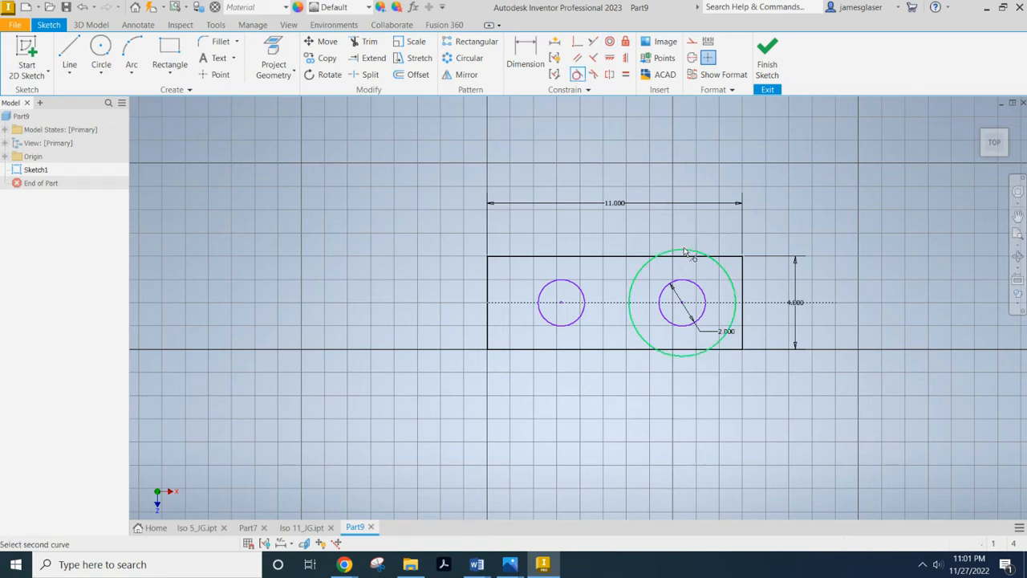
{"action": "left_click", "coordinate": [622, 256]}
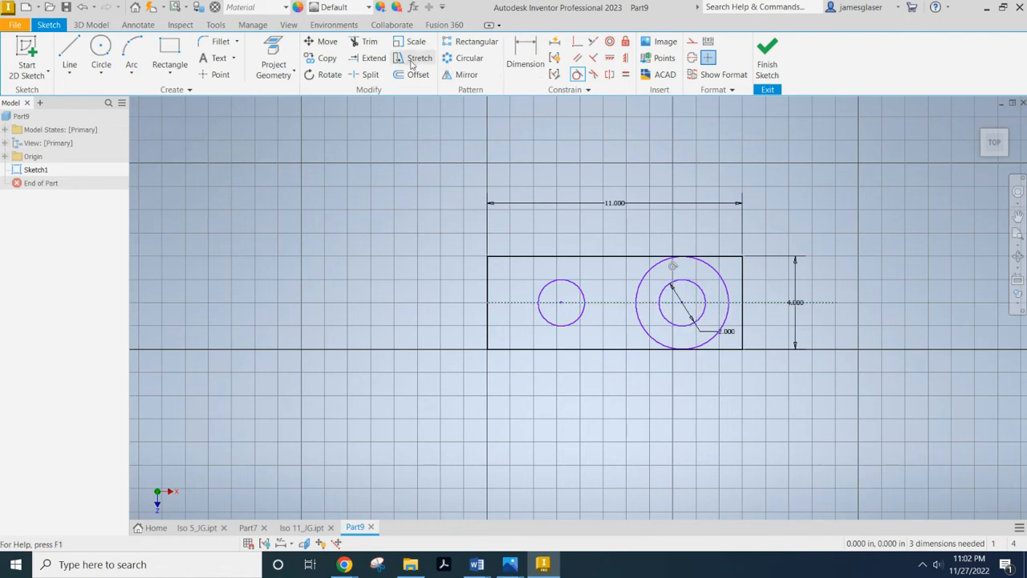
Dimension the right circle's centre 2 in from the rectangle's right edge.
{"action": "left_click", "coordinate": [515, 64]}
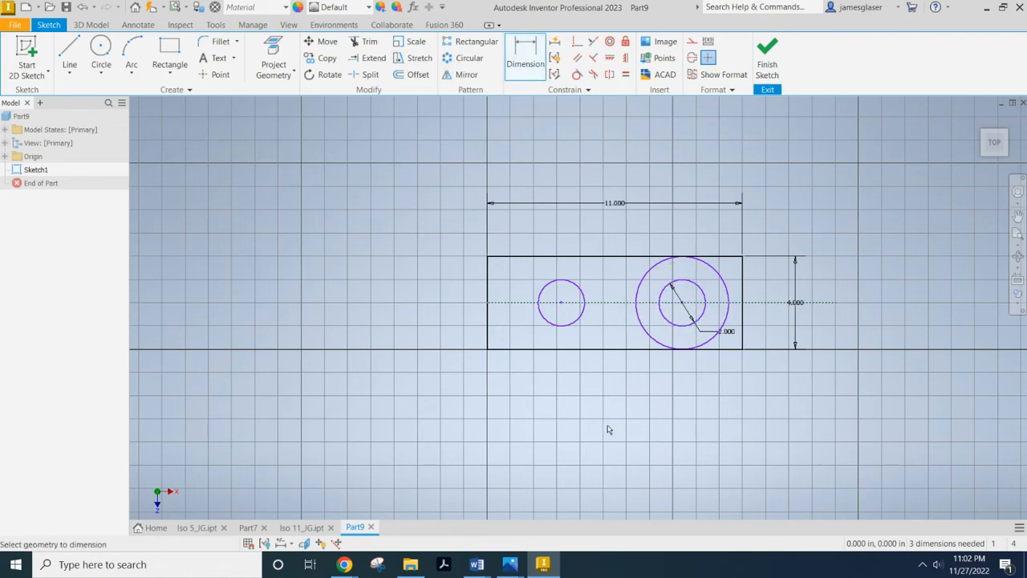
{"action": "left_click", "coordinate": [705, 314]}
{"action": "left_click", "coordinate": [744, 303]}
{"action": "left_click", "coordinate": [720, 170]}
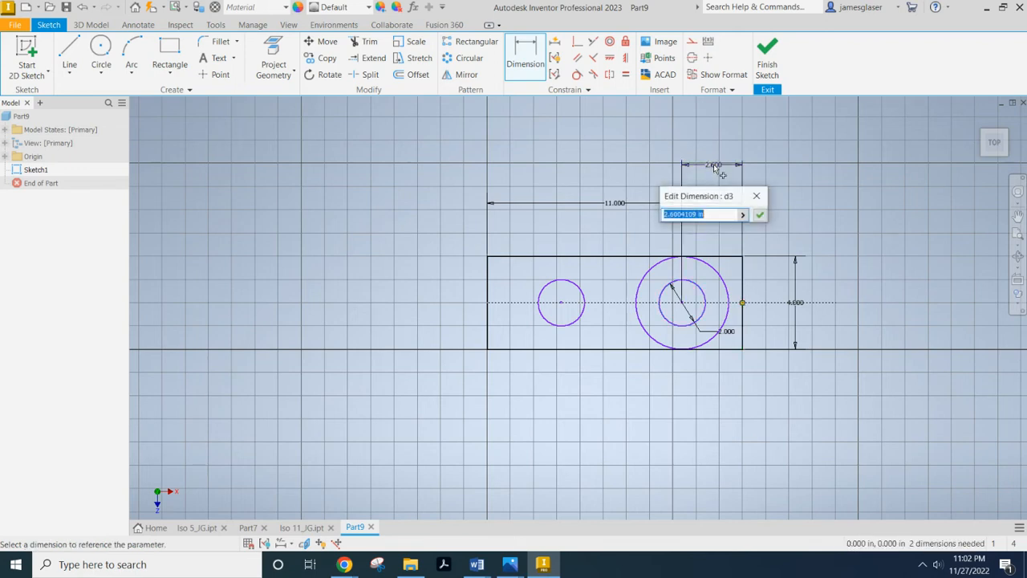
{"action": "type", "text": "2"}
{"action": "key", "text": "Return"}
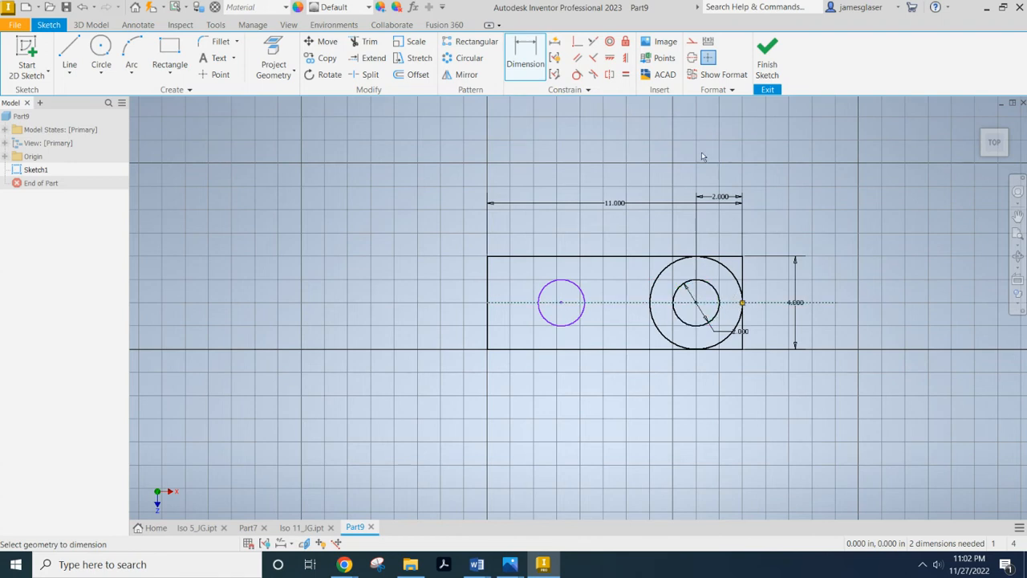
Dimension the centre distance between the two small circles as 3 in and dismiss the save reminder.
{"action": "left_click", "coordinate": [676, 312]}
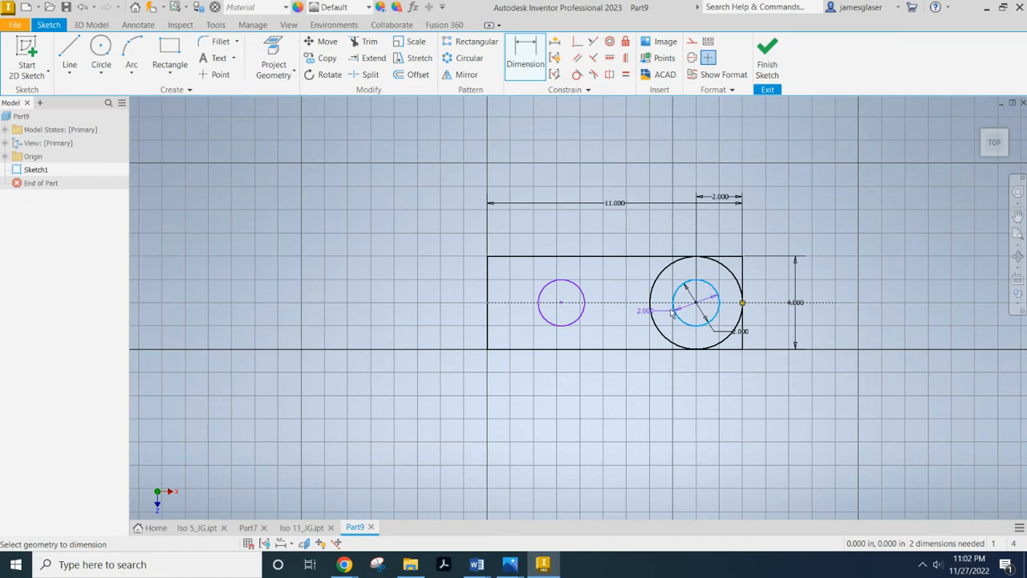
{"action": "left_click", "coordinate": [584, 310]}
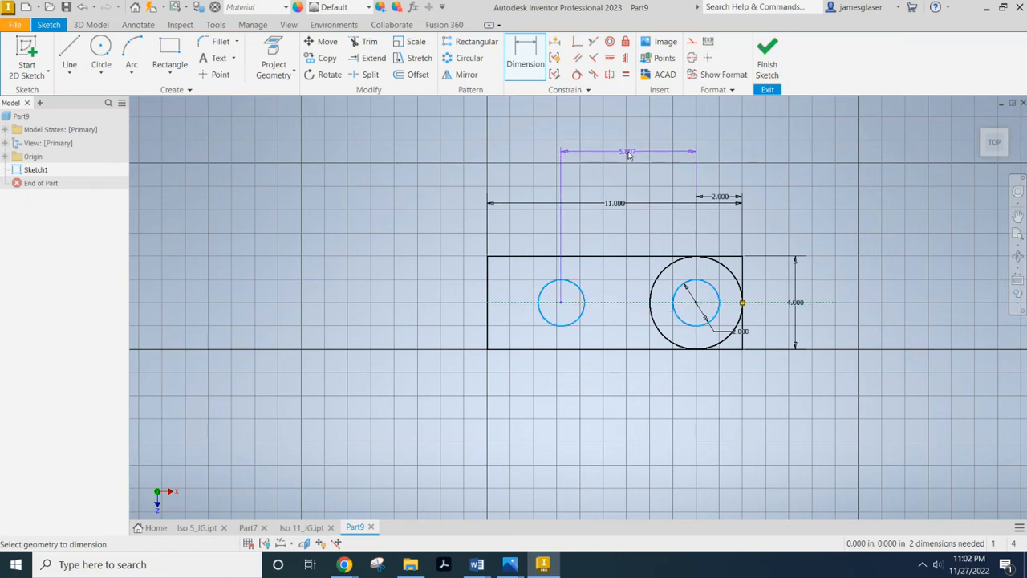
{"action": "left_click", "coordinate": [633, 160]}
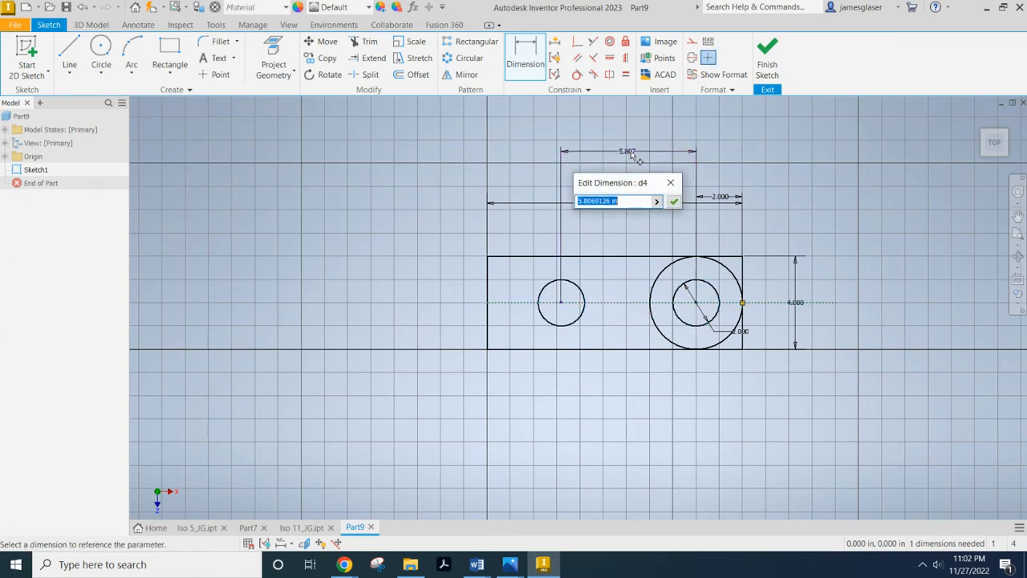
{"action": "type", "text": "3"}
{"action": "key", "text": "Return"}
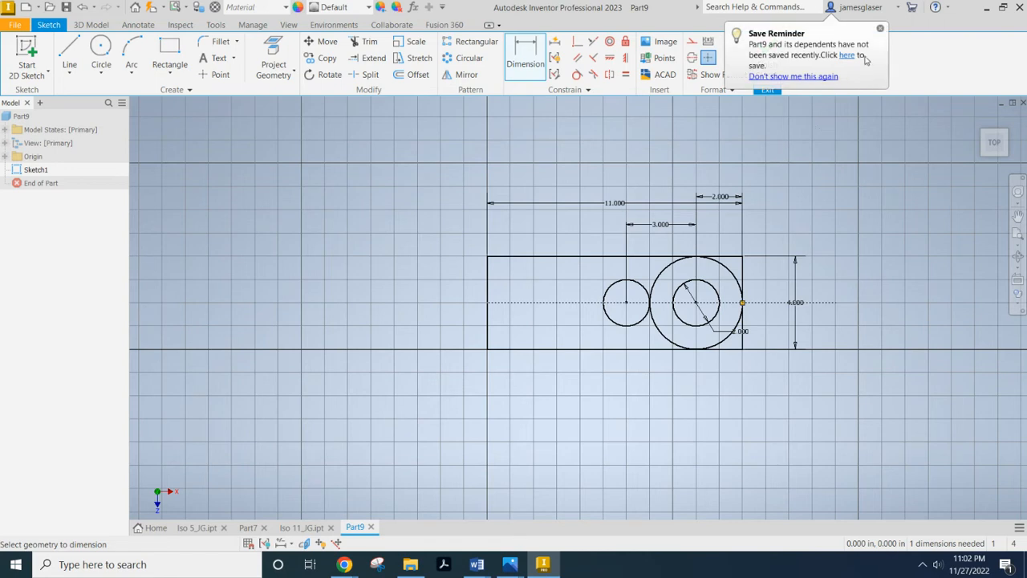
{"action": "left_click", "coordinate": [880, 30]}
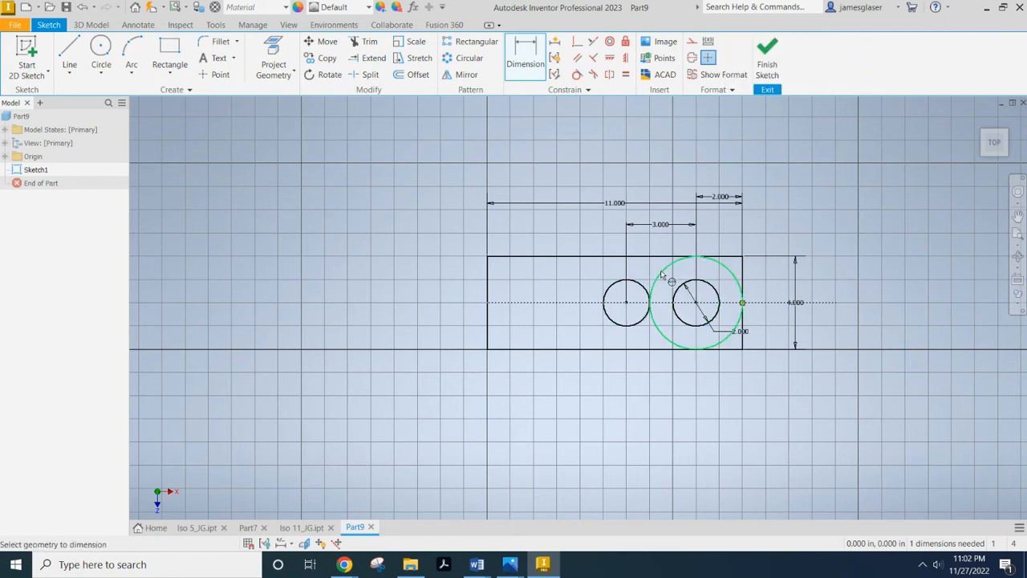
Trim away the left half of the large circle and the upper and lower rectangle edges beyond the remaining arc.
{"action": "left_click", "coordinate": [369, 42]}
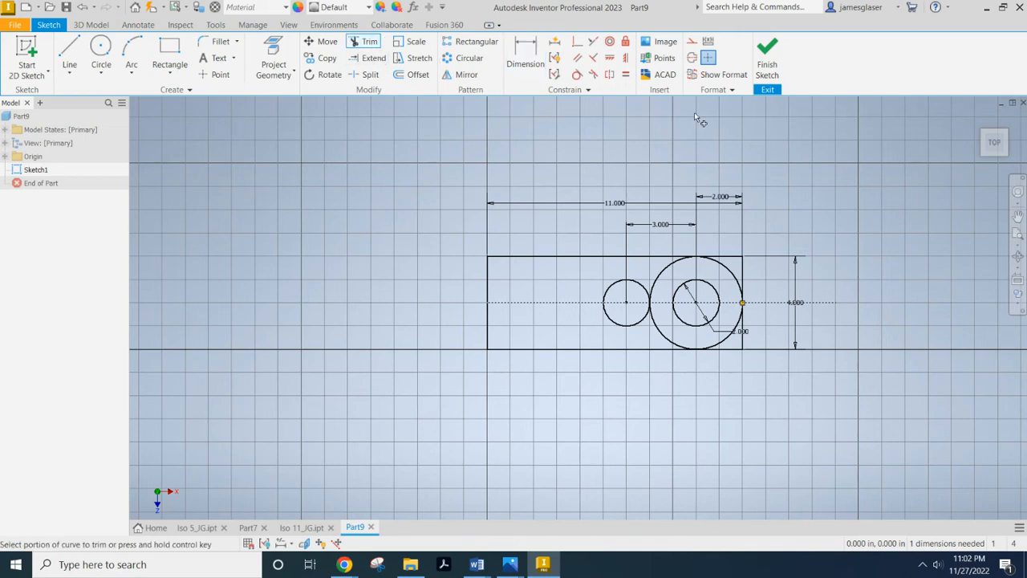
{"action": "left_click", "coordinate": [666, 273]}
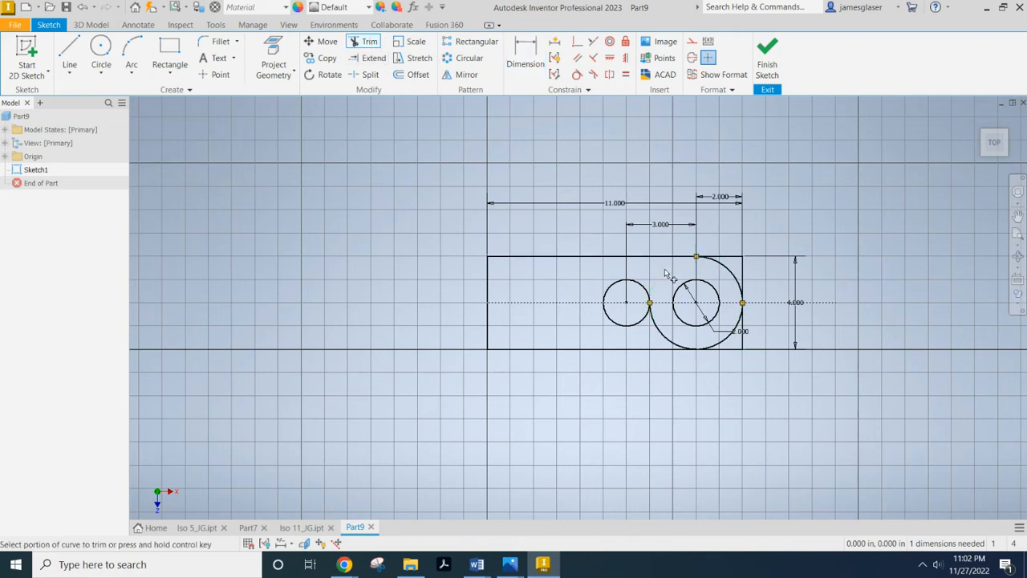
{"action": "left_click", "coordinate": [667, 343]}
{"action": "left_click", "coordinate": [733, 257]}
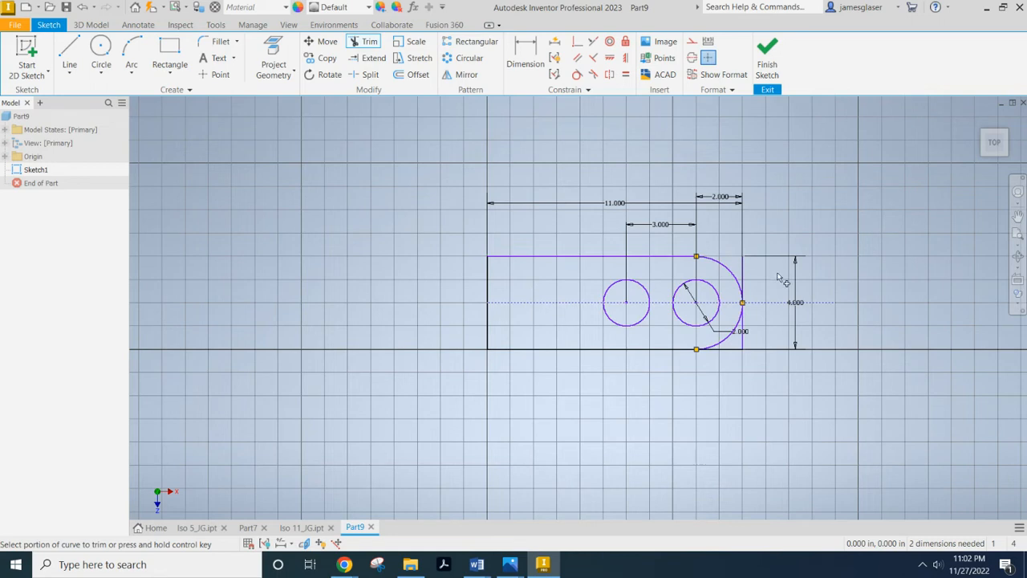
{"action": "left_click", "coordinate": [734, 350]}
Try trimming the lower and upper halves of the rectangle's right edge outside the arc, undoing each trim.
{"action": "left_click", "coordinate": [745, 341]}
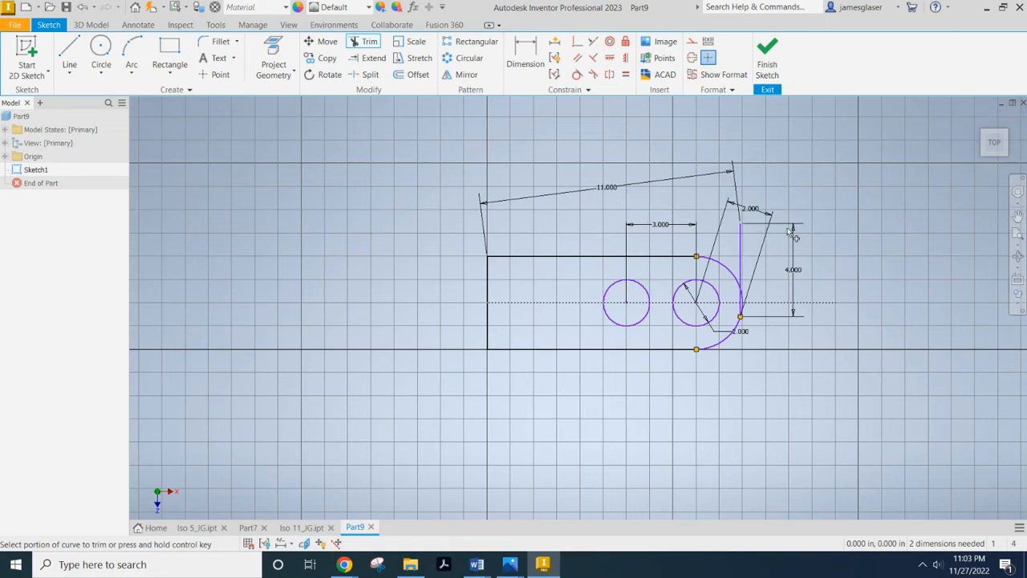
{"action": "key", "text": "ctrl+z"}
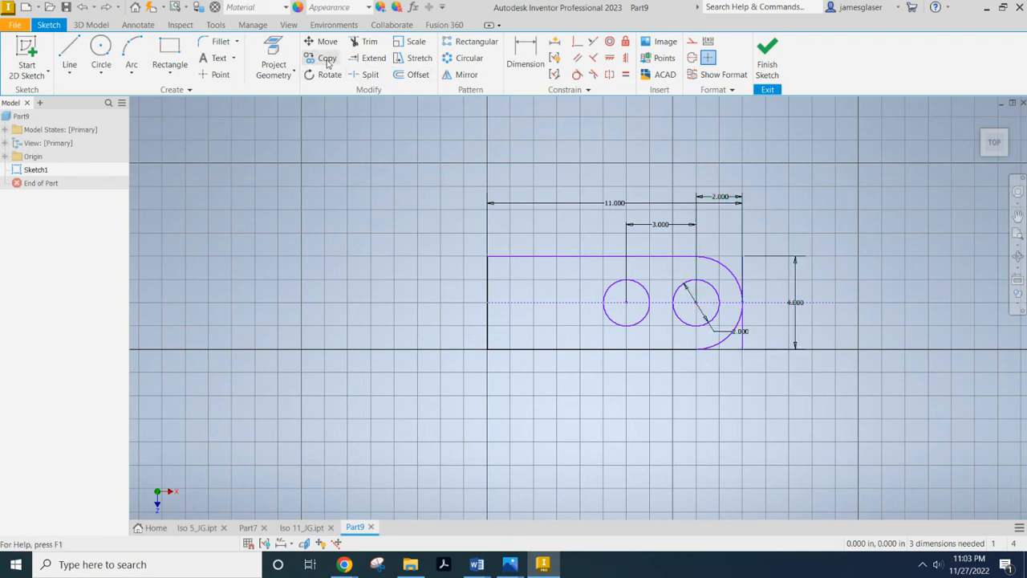
{"action": "left_click", "coordinate": [365, 42]}
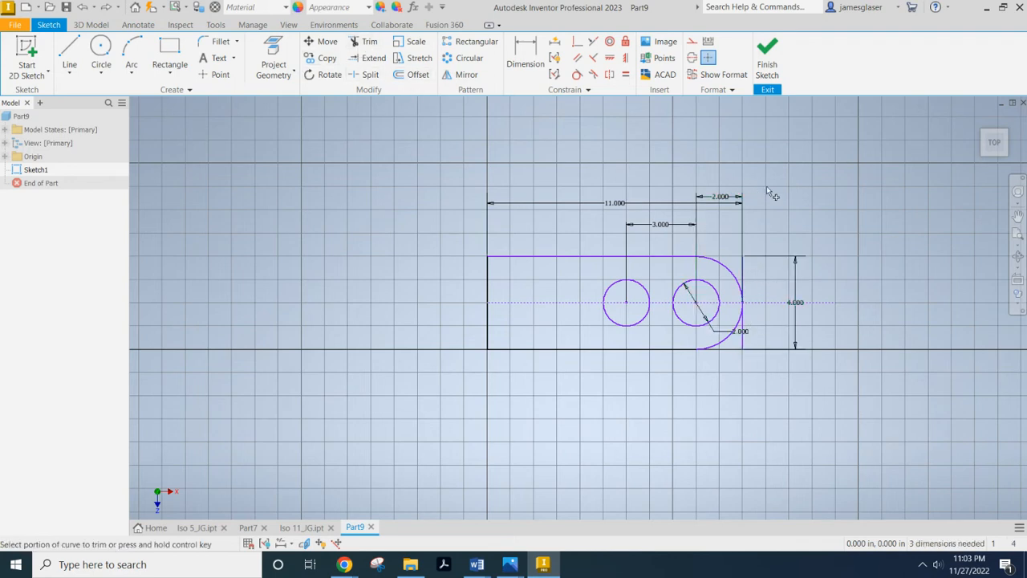
{"action": "left_click", "coordinate": [745, 266]}
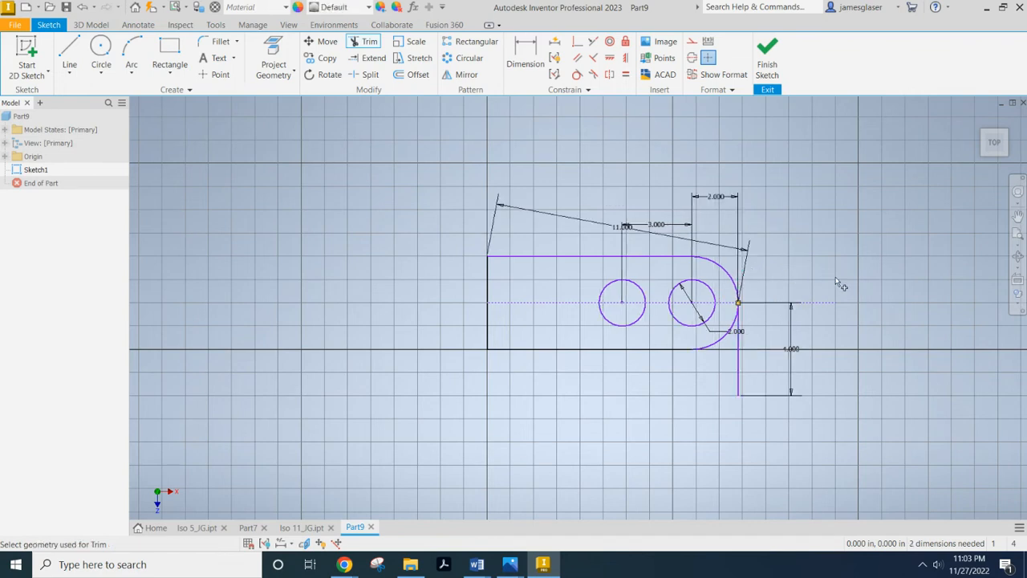
{"action": "key", "text": "ctrl+z"}
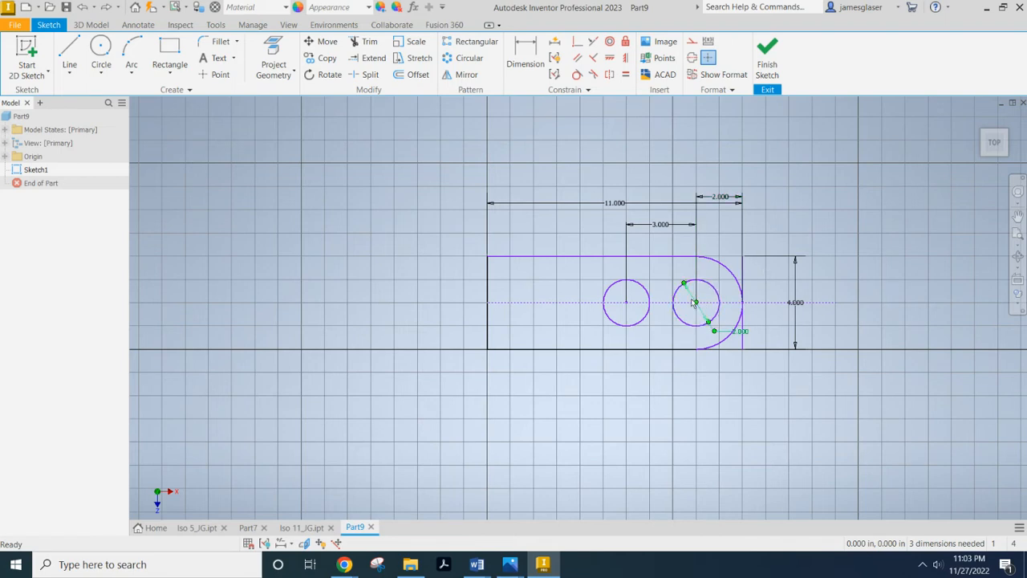
Connect the two small circles with horizontal lines between their top points and between their bottom points.
{"action": "left_click", "coordinate": [69, 48]}
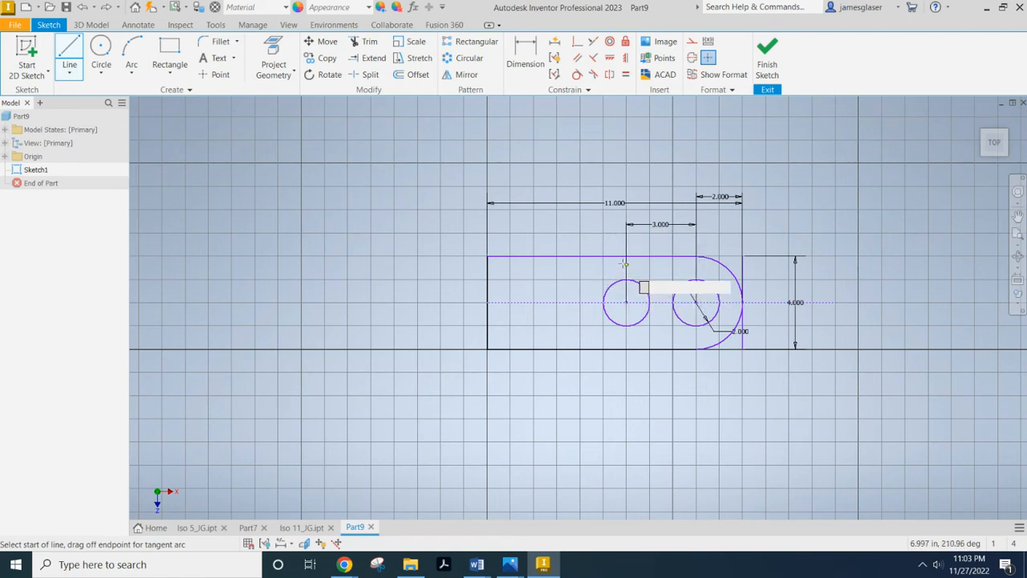
{"action": "left_click", "coordinate": [69, 64]}
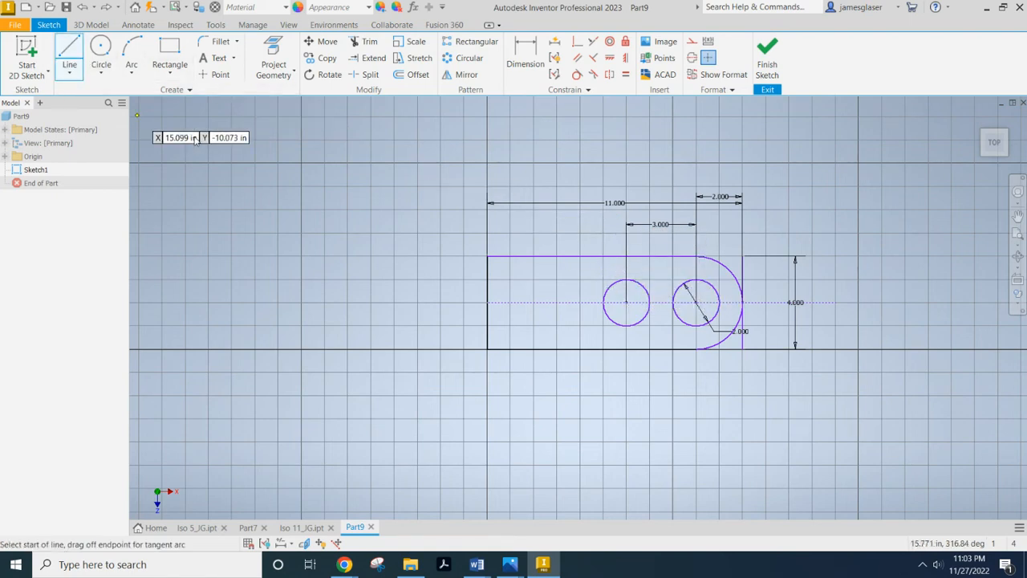
{"action": "left_click", "coordinate": [627, 280]}
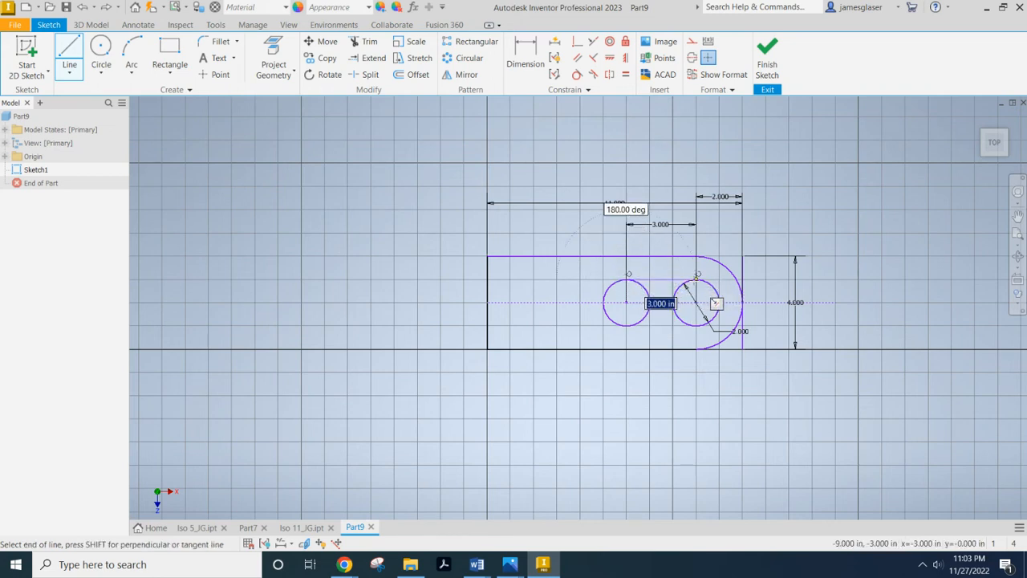
{"action": "double_click", "coordinate": [696, 279]}
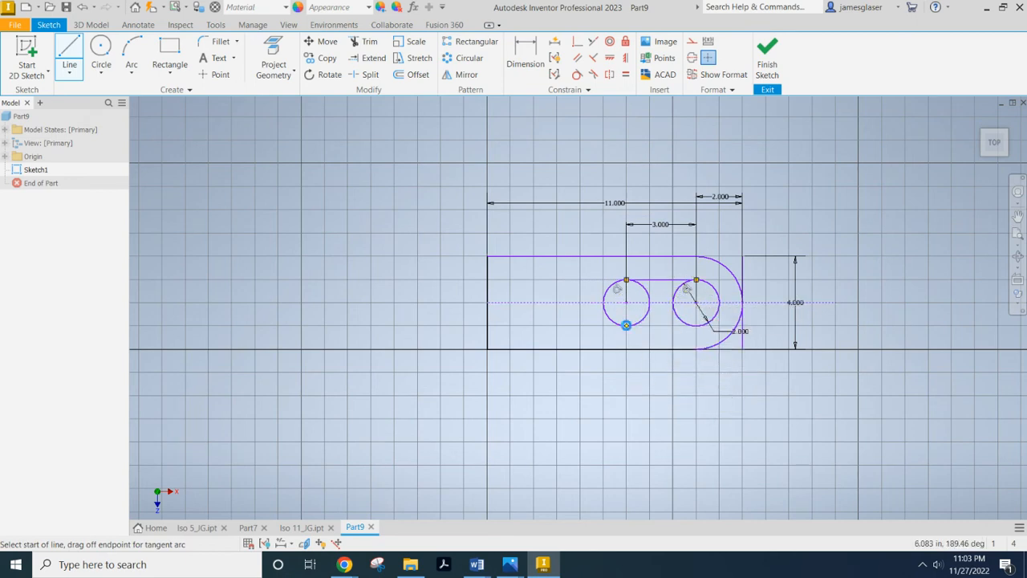
{"action": "left_click", "coordinate": [627, 326]}
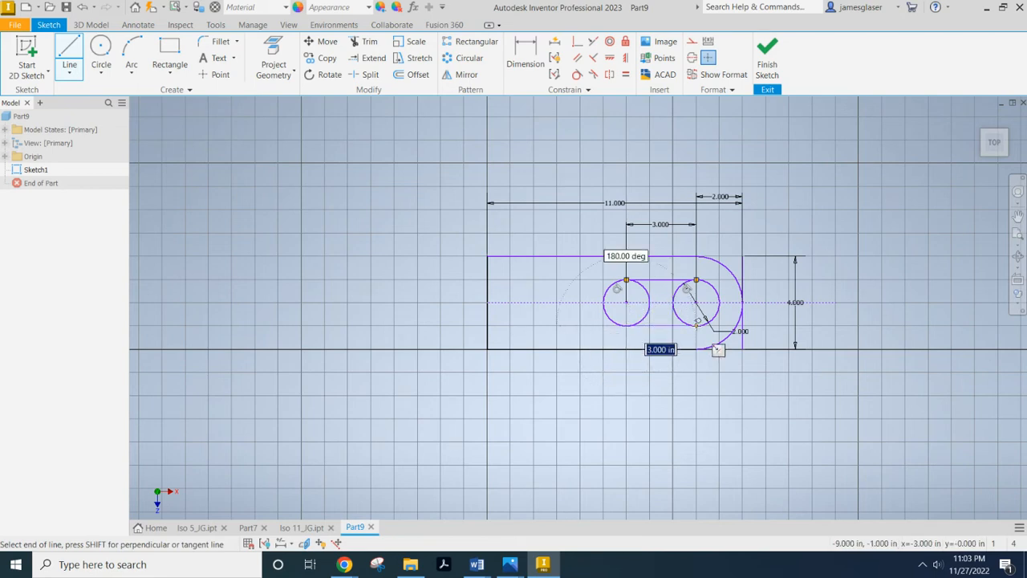
{"action": "double_click", "coordinate": [696, 326]}
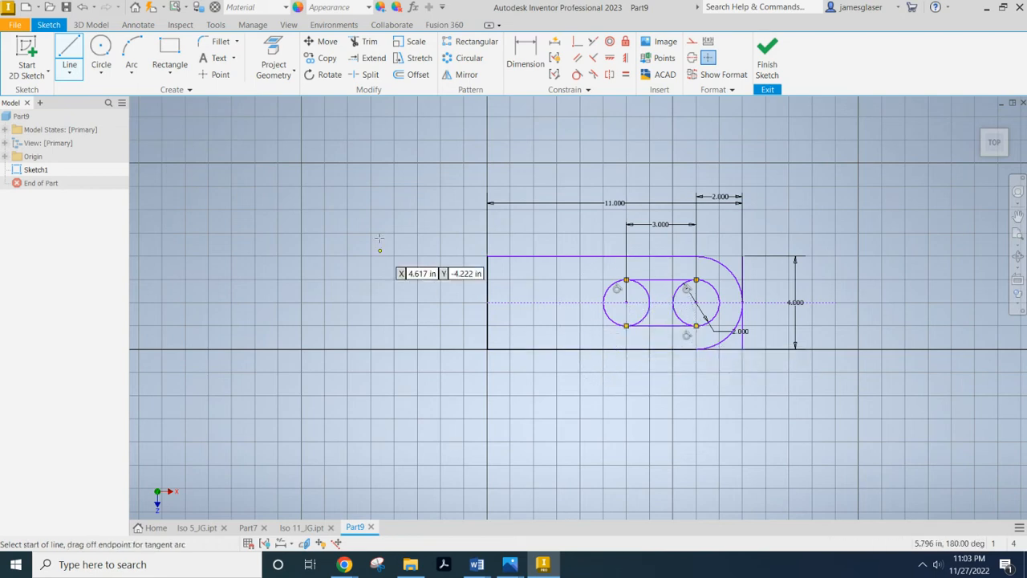
Make the lower connecting line tangent to the left small circle.
{"action": "left_click", "coordinate": [576, 74]}
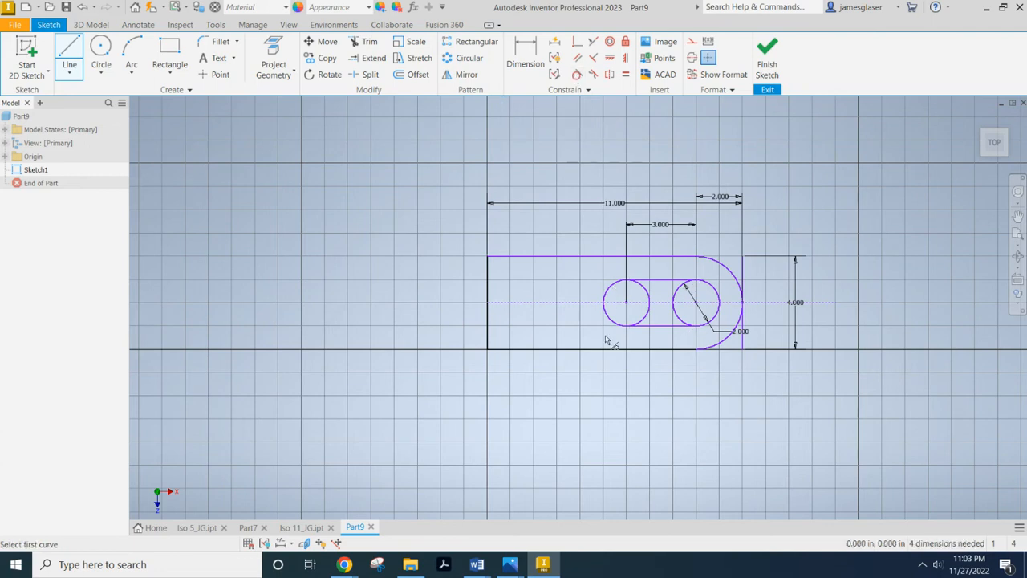
{"action": "left_click", "coordinate": [647, 327]}
{"action": "left_click", "coordinate": [616, 326]}
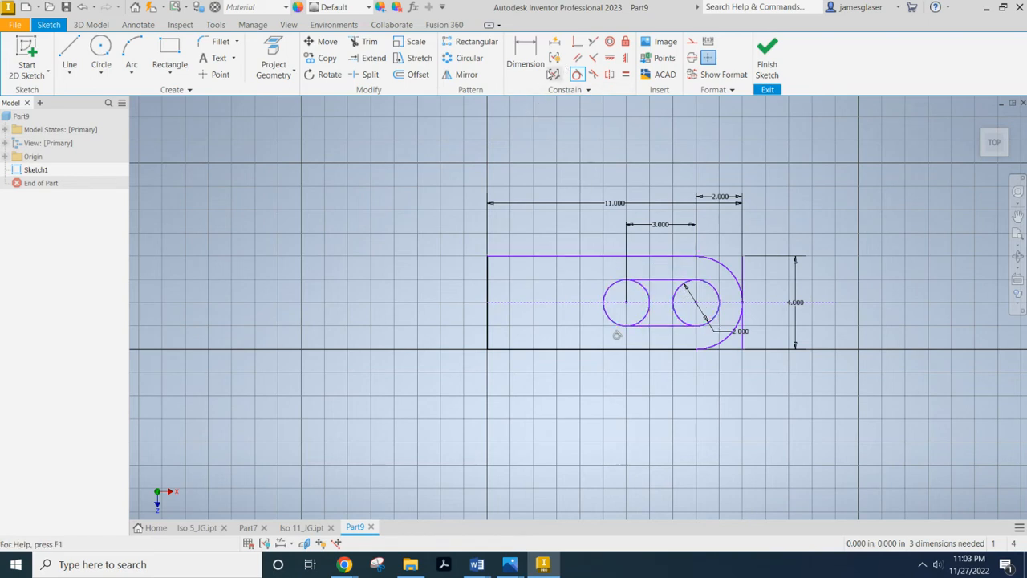
Trim away the facing inner halves of both small circles to leave a closed slot outline.
{"action": "left_click", "coordinate": [370, 44]}
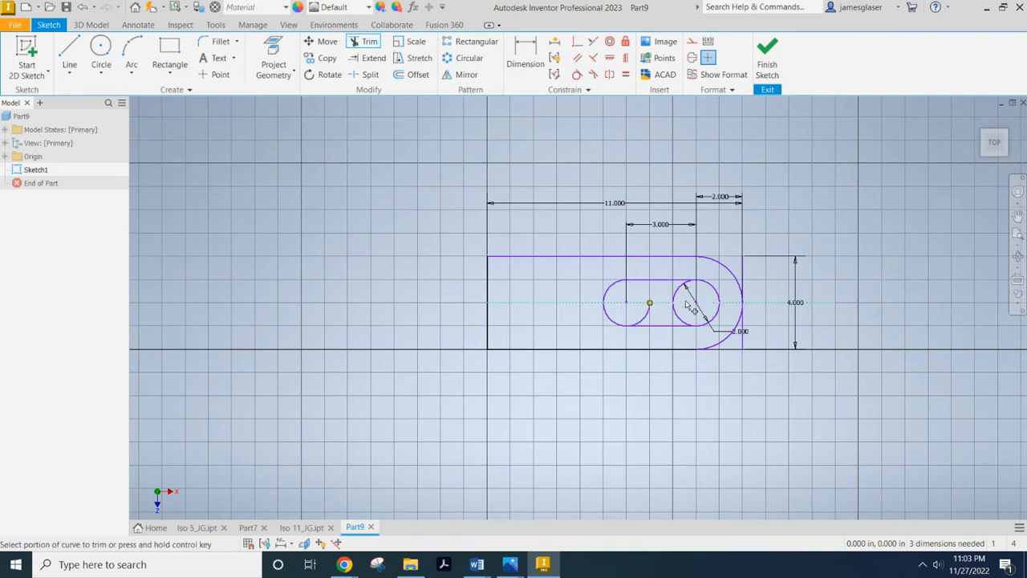
{"action": "left_click", "coordinate": [646, 318]}
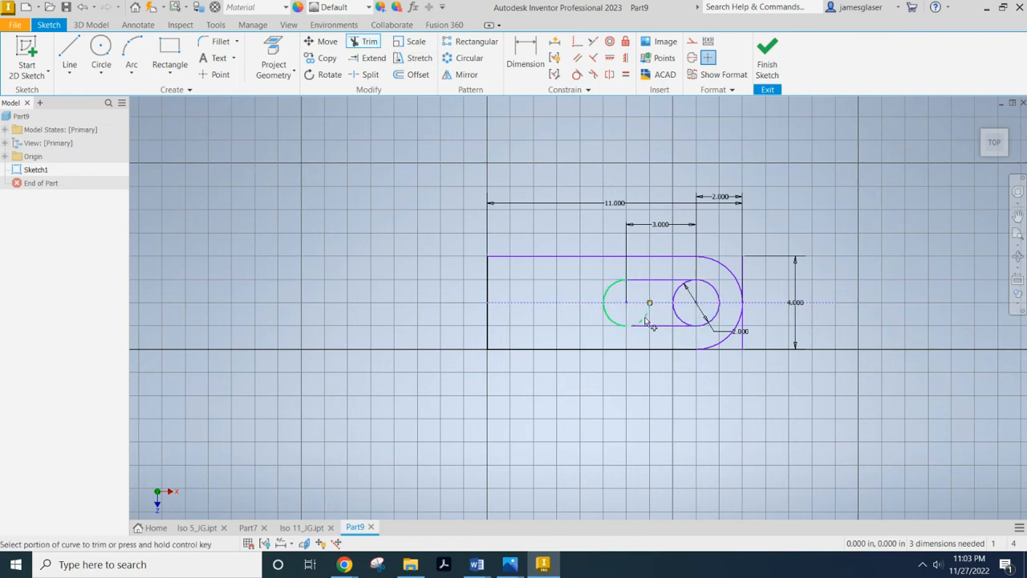
{"action": "left_click", "coordinate": [684, 298]}
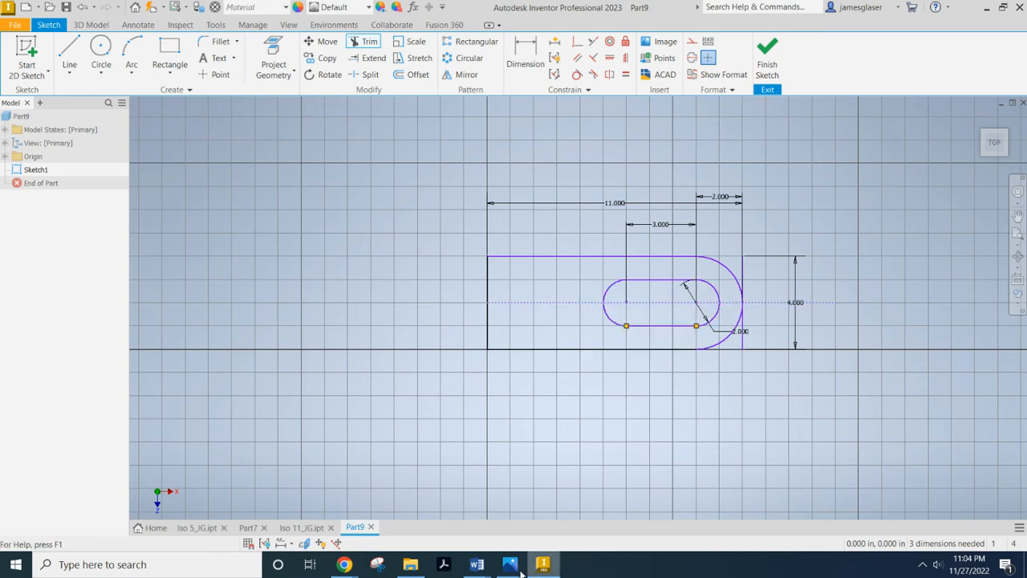
Check the reference drawing's preview and extrude the round-ended base profile around the slot 2 in.
{"action": "mouse_move", "coordinate": [517, 567]}
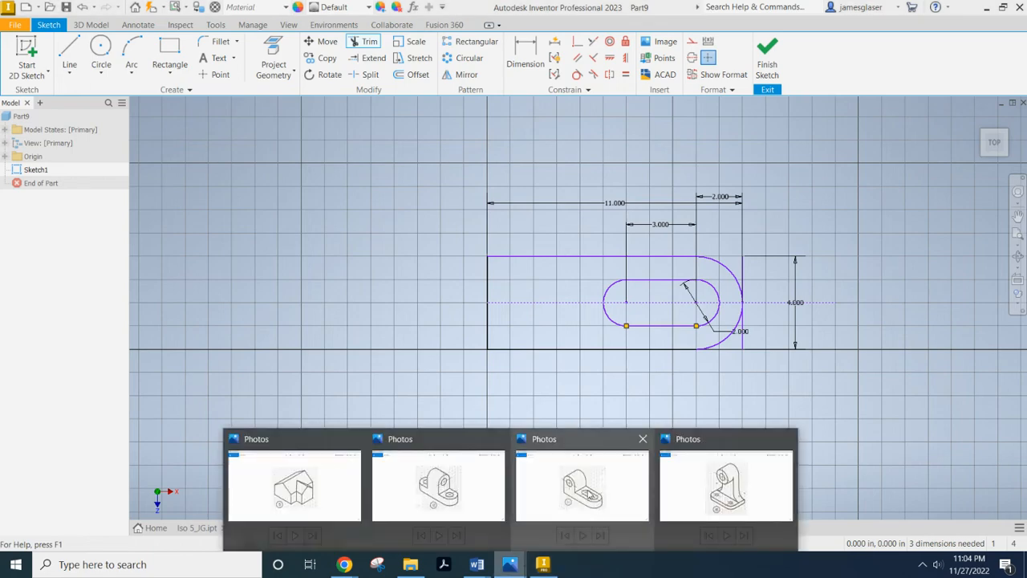
{"action": "mouse_move", "coordinate": [591, 498]}
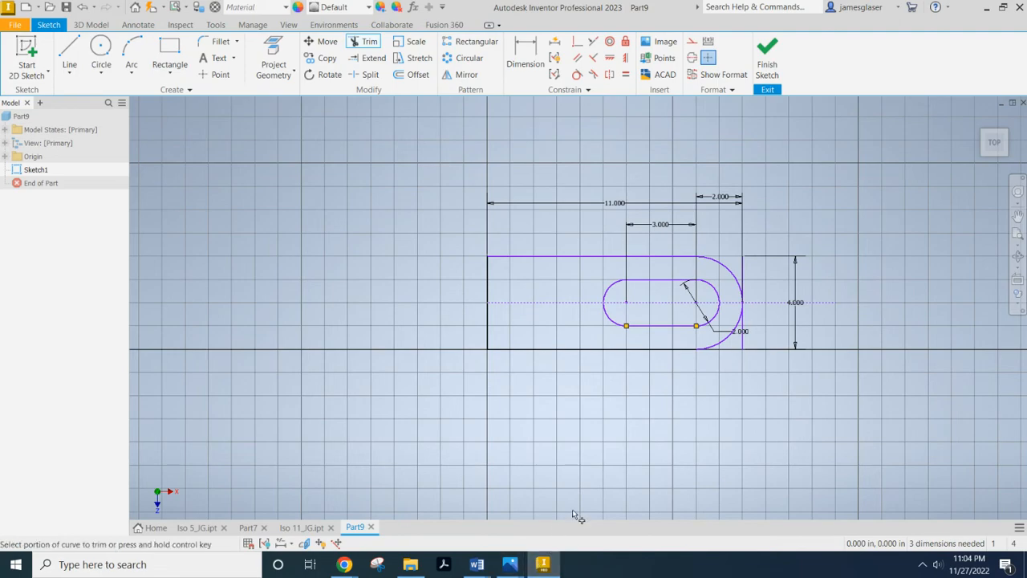
{"action": "key", "text": "e"}
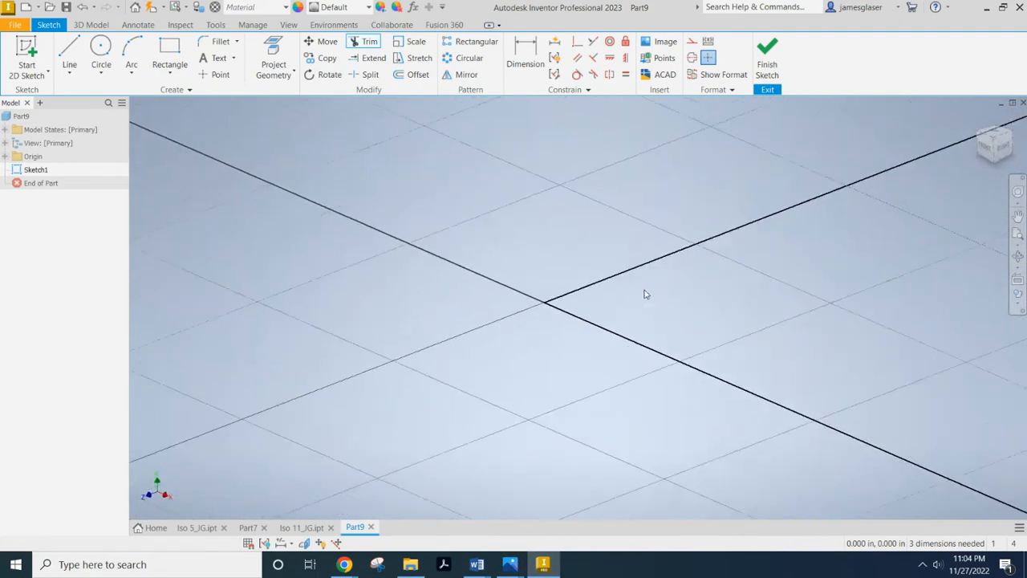
{"action": "left_click", "coordinate": [905, 328]}
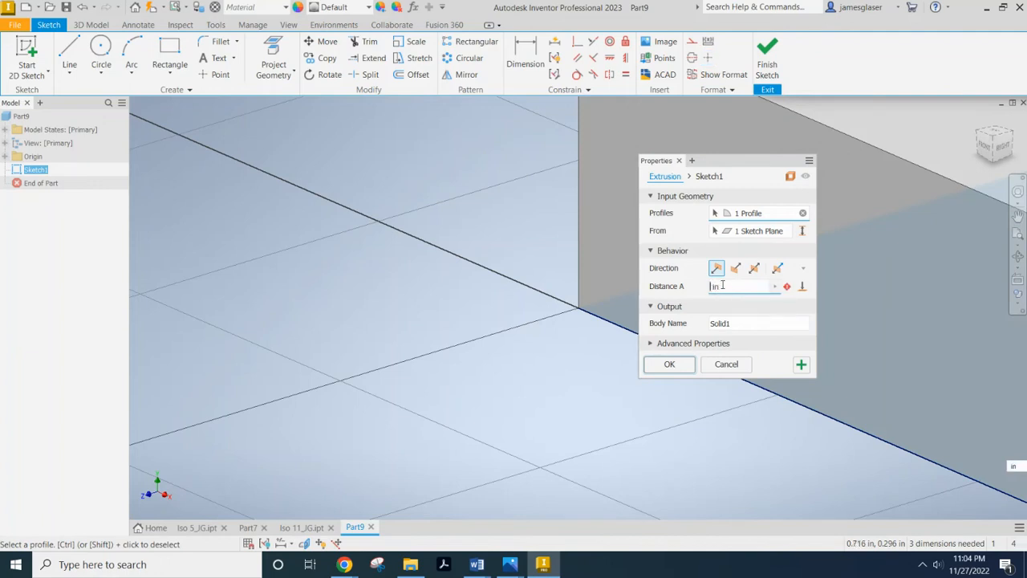
{"action": "key", "text": "BackSpace"}
{"action": "type", "text": "2"}
{"action": "key", "text": "Return"}
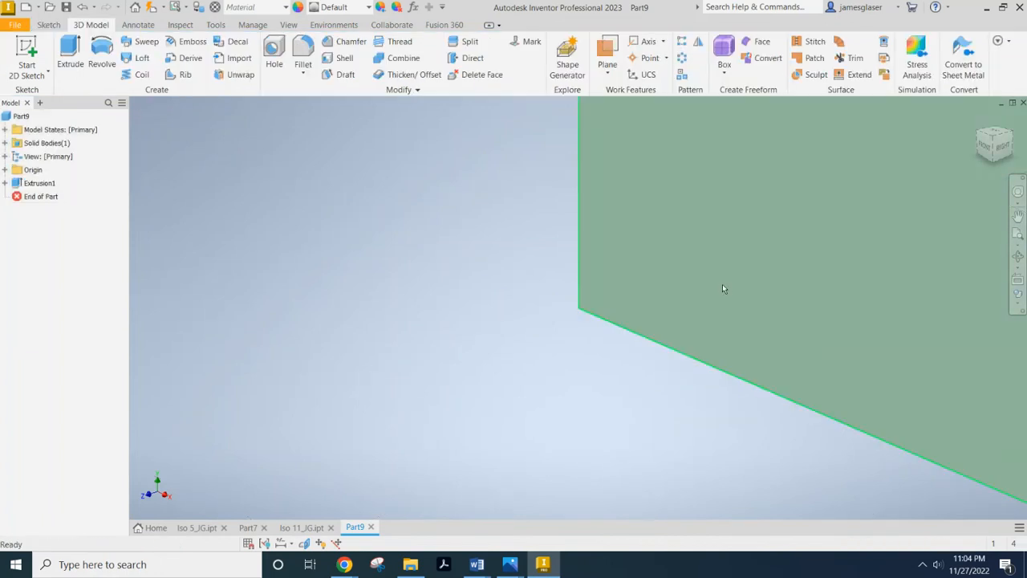
Check the 11 iso.png drawing in Photos, return to Inventor and start a sketch on the base's long front side face.
{"action": "scroll", "coordinate": [762, 263], "scroll_direction": "down", "scroll_amount": 5}
{"action": "middle_click_drag", "start_coordinate": [938, 201], "coordinate": [614, 268]}
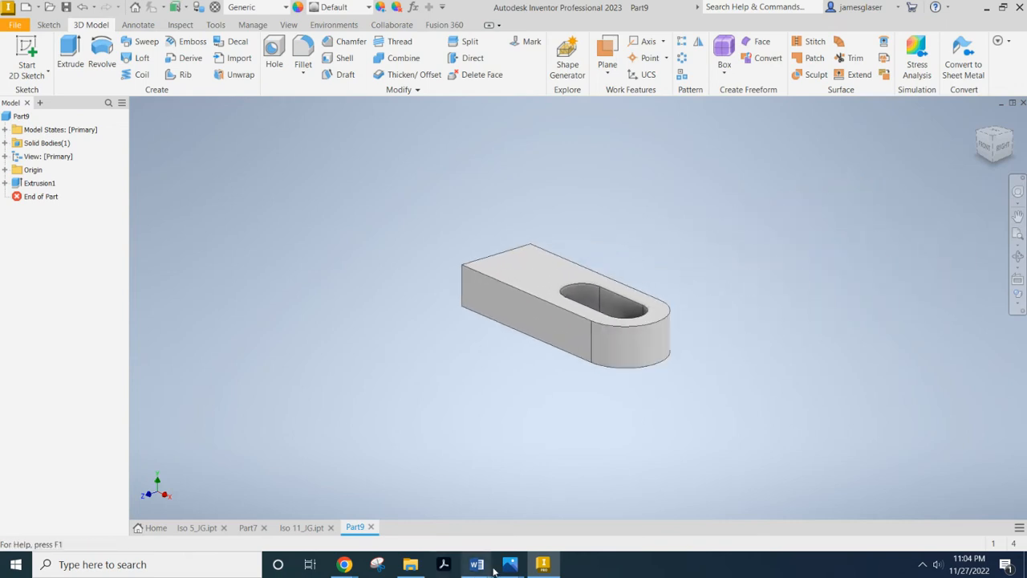
{"action": "left_click", "coordinate": [557, 513]}
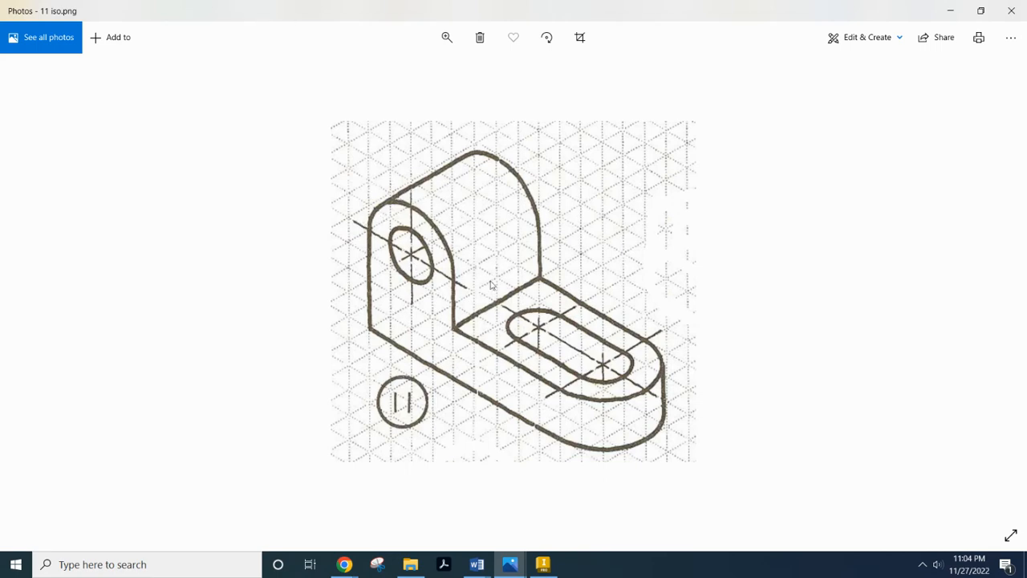
{"action": "left_click", "coordinate": [542, 565]}
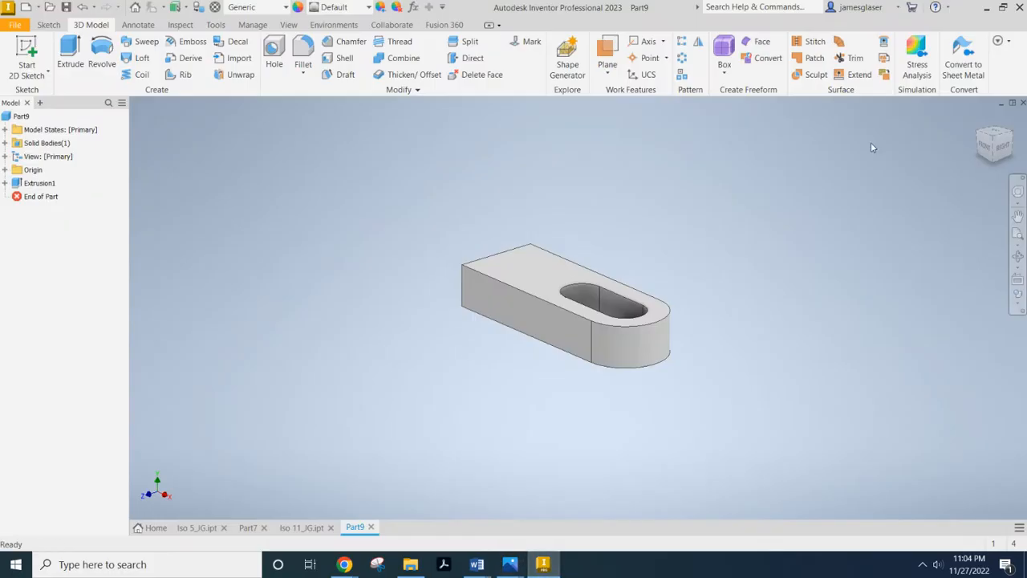
{"action": "left_click", "coordinate": [27, 60]}
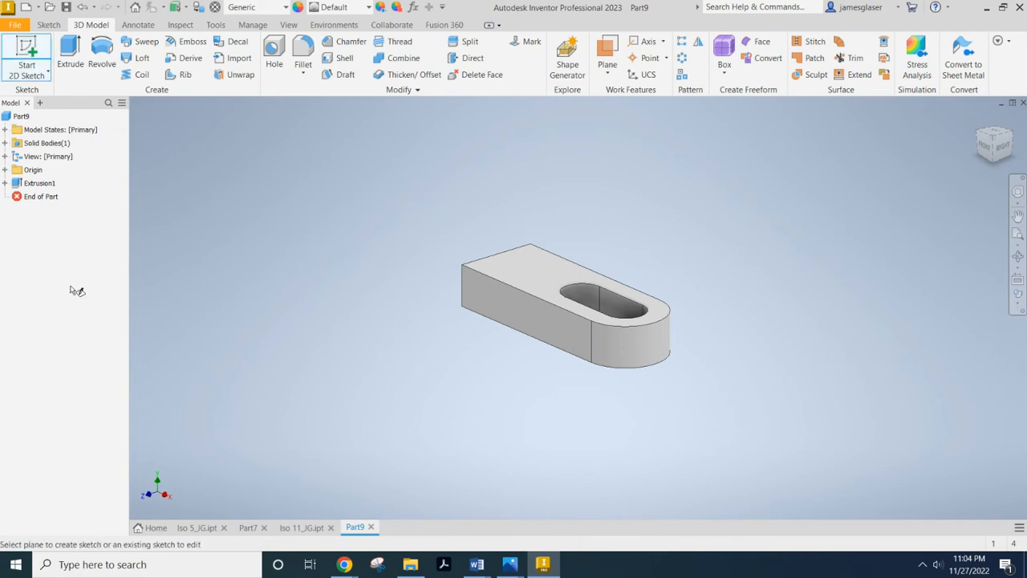
{"action": "left_click", "coordinate": [494, 299]}
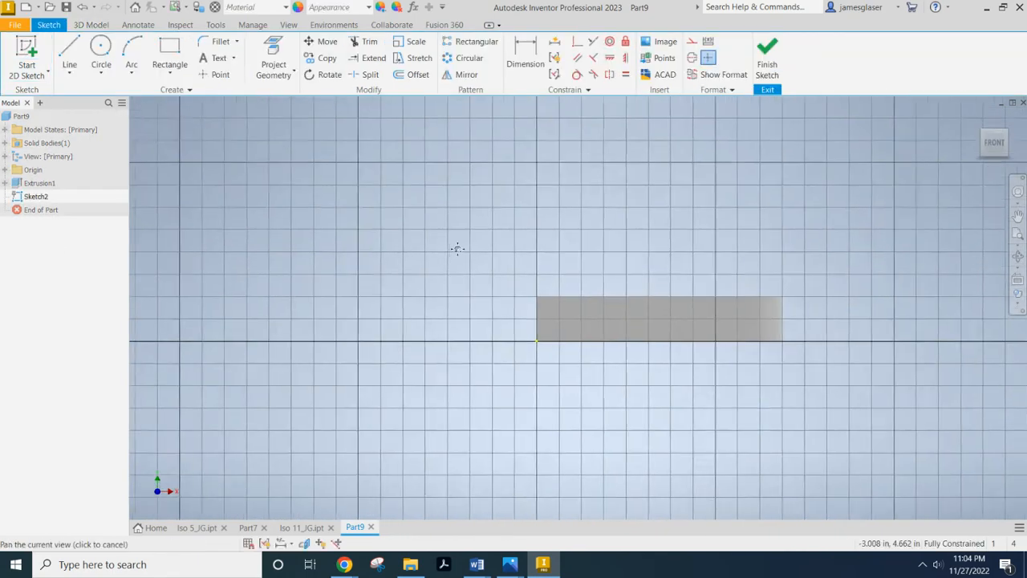
{"action": "middle_click_drag", "start_coordinate": [457, 249], "coordinate": [419, 275]}
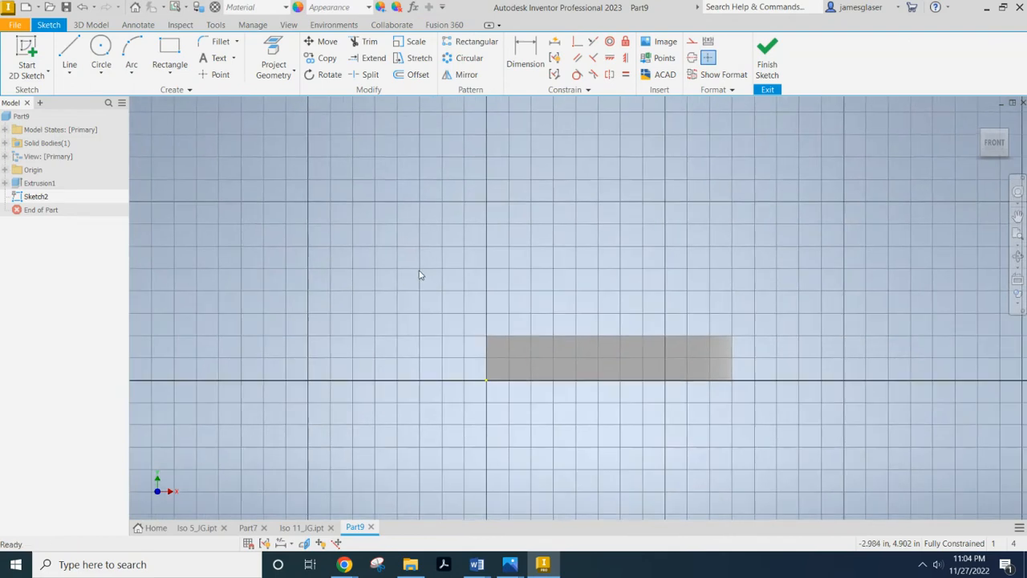
Project the base's left vertical edge and bottom edge into the side-face sketch.
{"action": "left_click", "coordinate": [273, 75]}
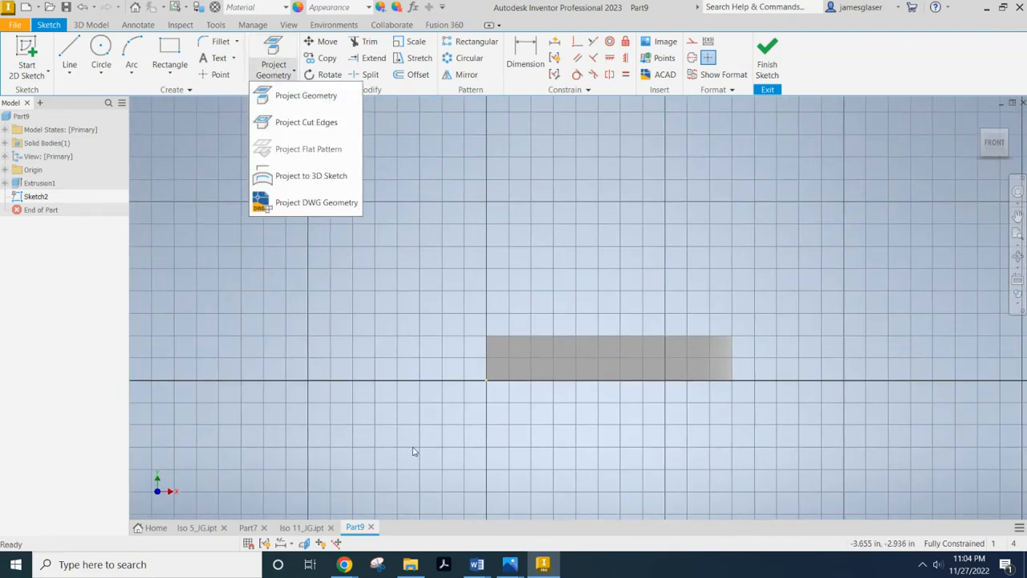
{"action": "left_click", "coordinate": [304, 99]}
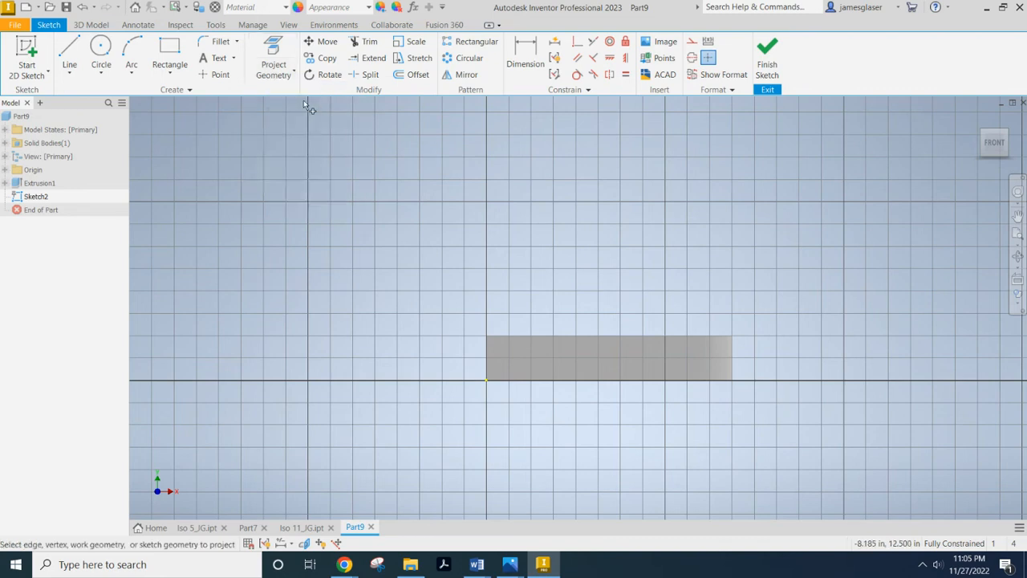
{"action": "left_click", "coordinate": [486, 361]}
{"action": "left_click", "coordinate": [520, 382]}
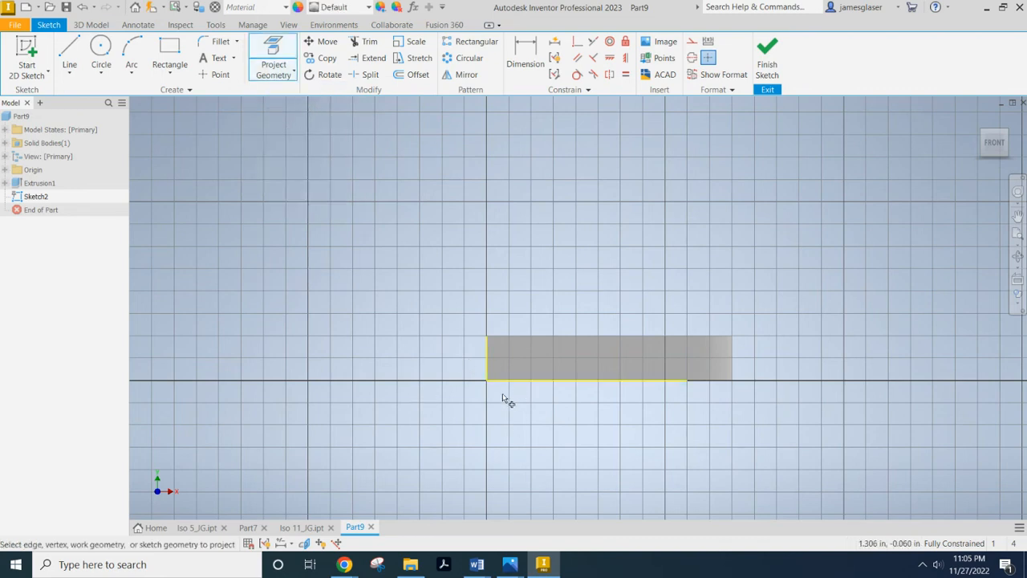
Draw a 2 in diameter circle above the left end of the base.
{"action": "left_click", "coordinate": [100, 48]}
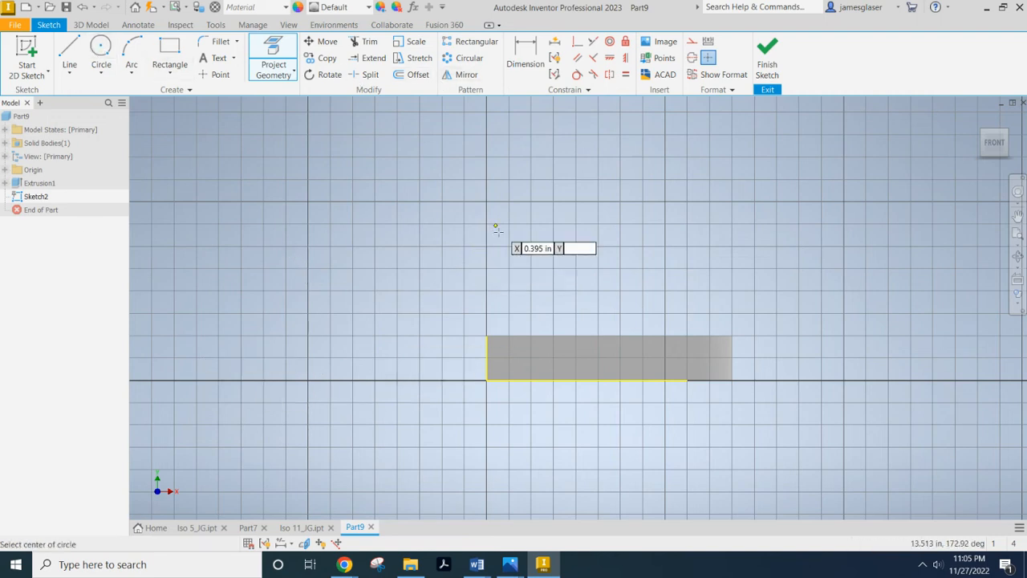
{"action": "left_click", "coordinate": [522, 283]}
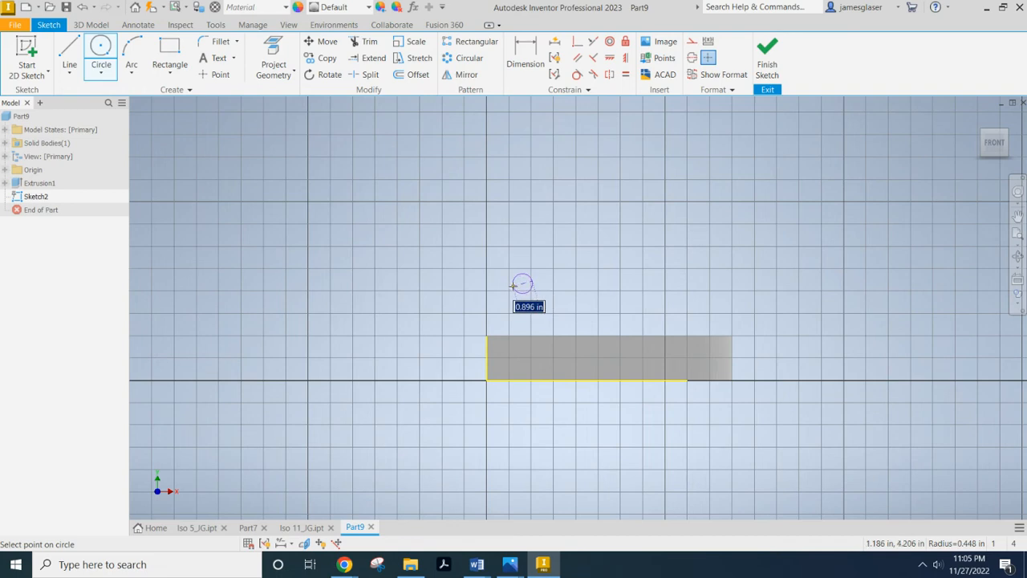
{"action": "type", "text": "2"}
{"action": "key", "text": "Return"}
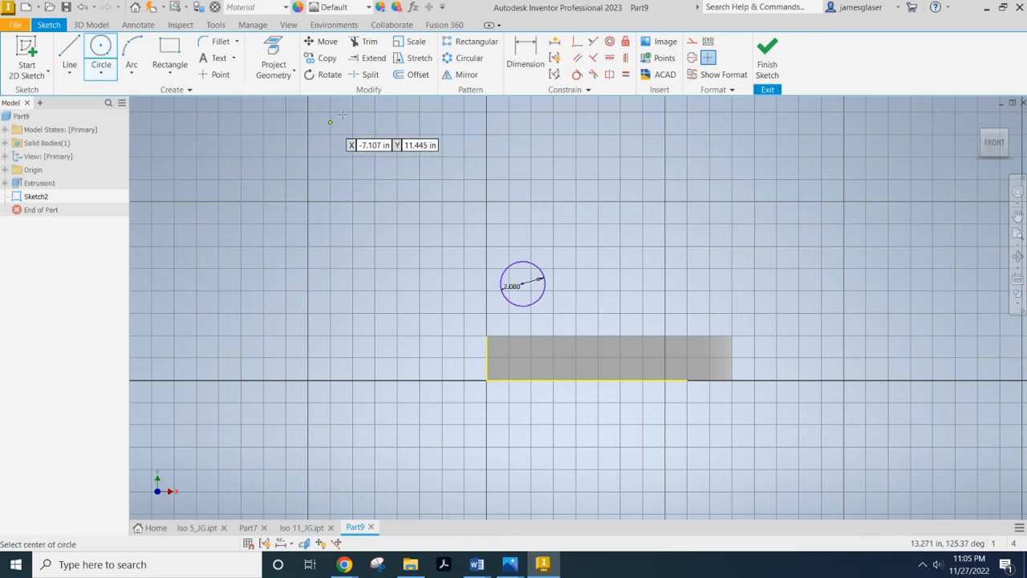
Dimension the circle's centre 4 in above the projected bottom edge.
{"action": "left_click", "coordinate": [520, 52]}
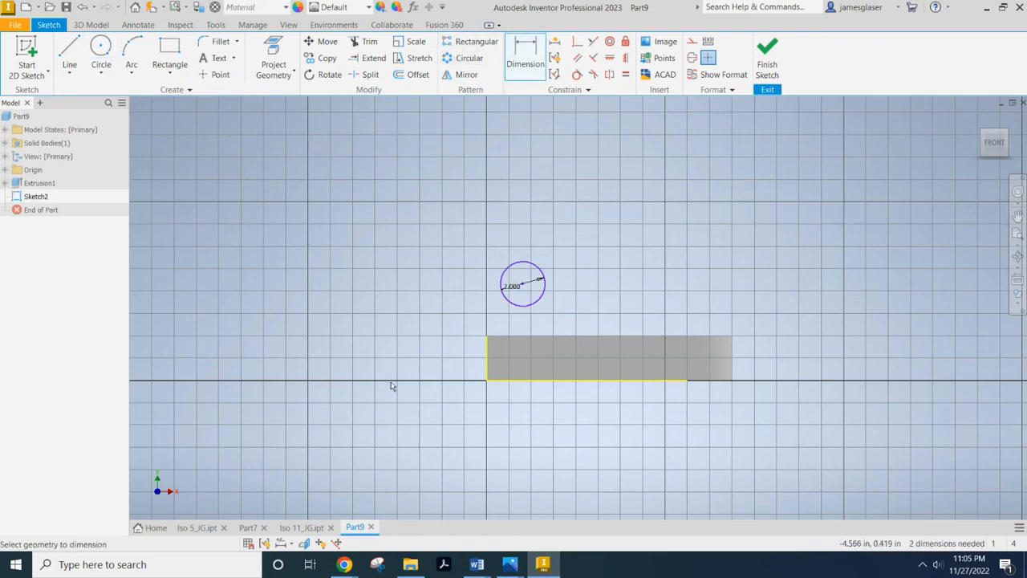
{"action": "left_click", "coordinate": [512, 380]}
{"action": "left_click", "coordinate": [525, 305]}
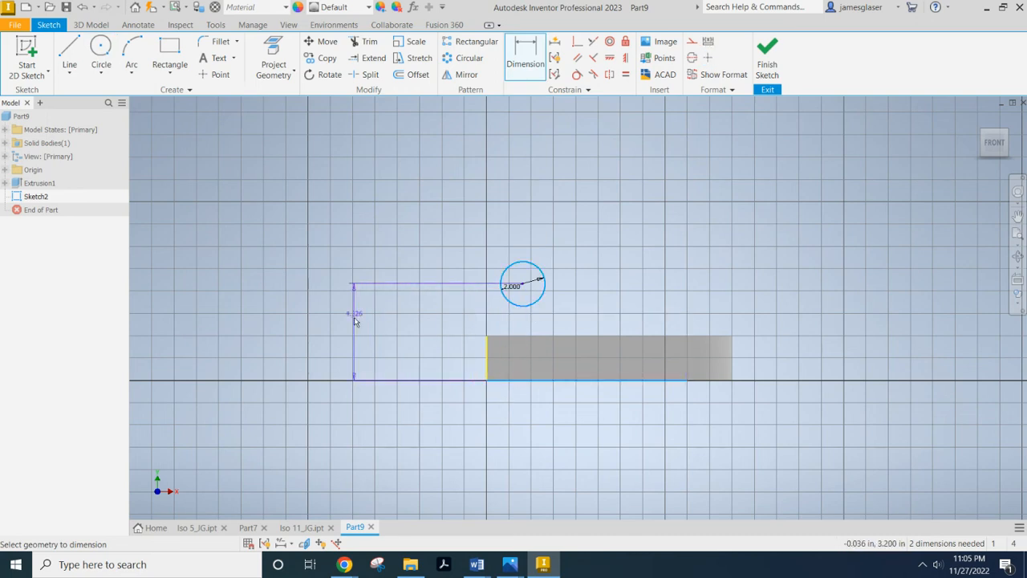
{"action": "left_click", "coordinate": [353, 329]}
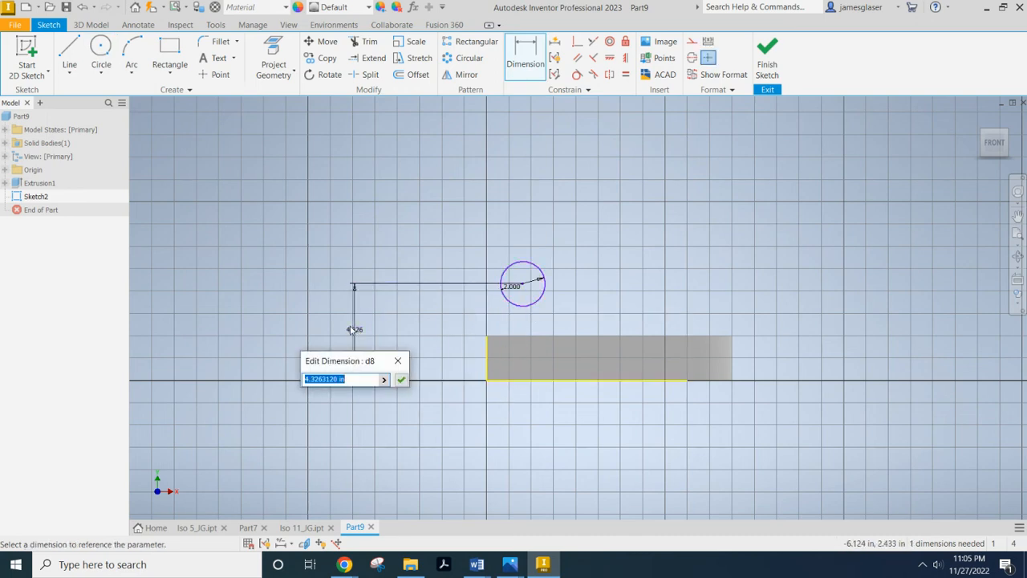
{"action": "type", "text": "4"}
{"action": "key", "text": "Return"}
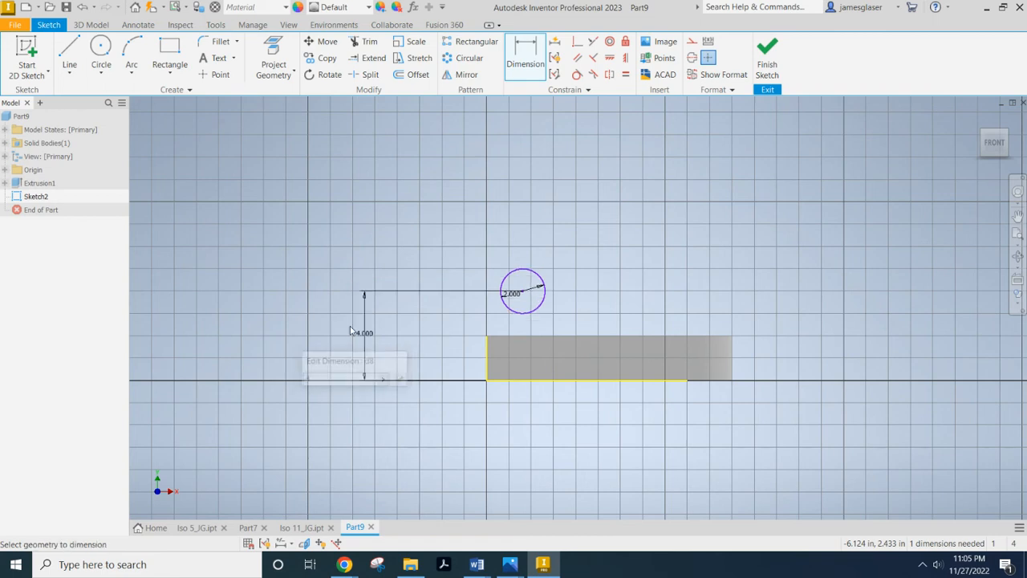
Dimension the circle's centre 2 in horizontally from the projected left edge.
{"action": "left_click", "coordinate": [486, 350]}
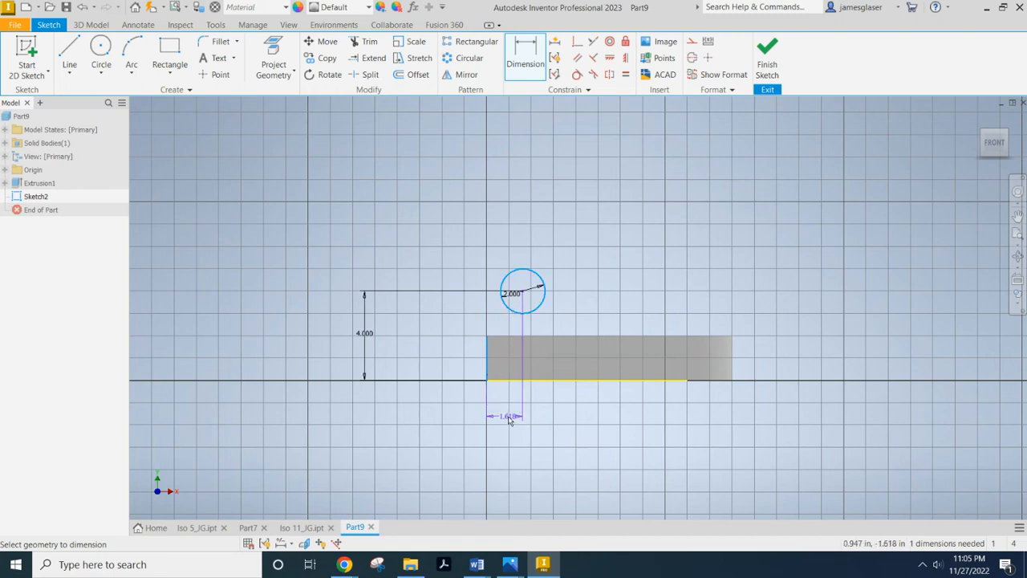
{"action": "left_click", "coordinate": [509, 421]}
{"action": "type", "text": "2"}
{"action": "key", "text": "Return"}
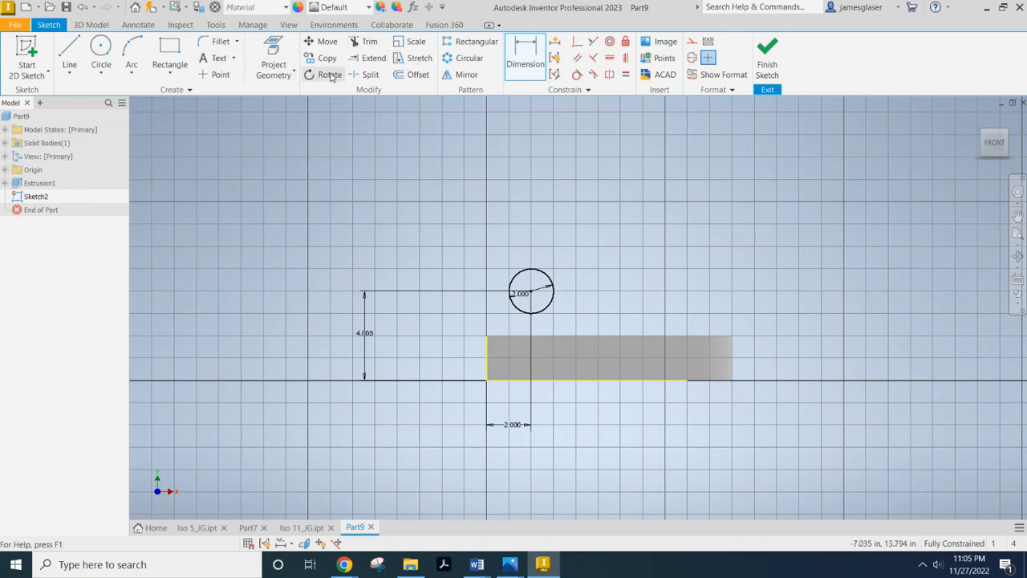
Draw a 4 in diameter circle above and to the left of the 2 in circle, and delete its diameter dimension.
{"action": "left_click", "coordinate": [100, 48]}
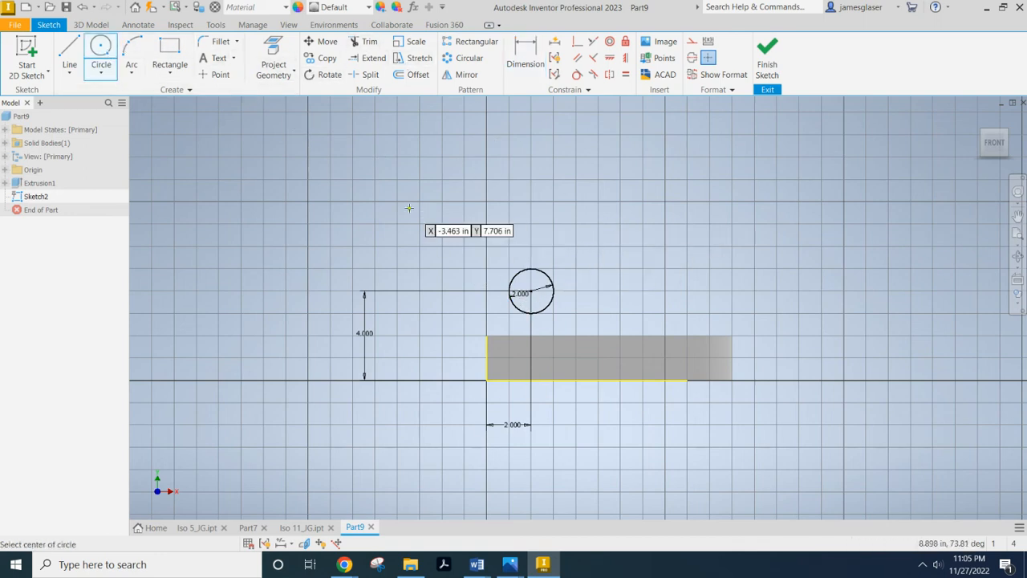
{"action": "left_click", "coordinate": [446, 188]}
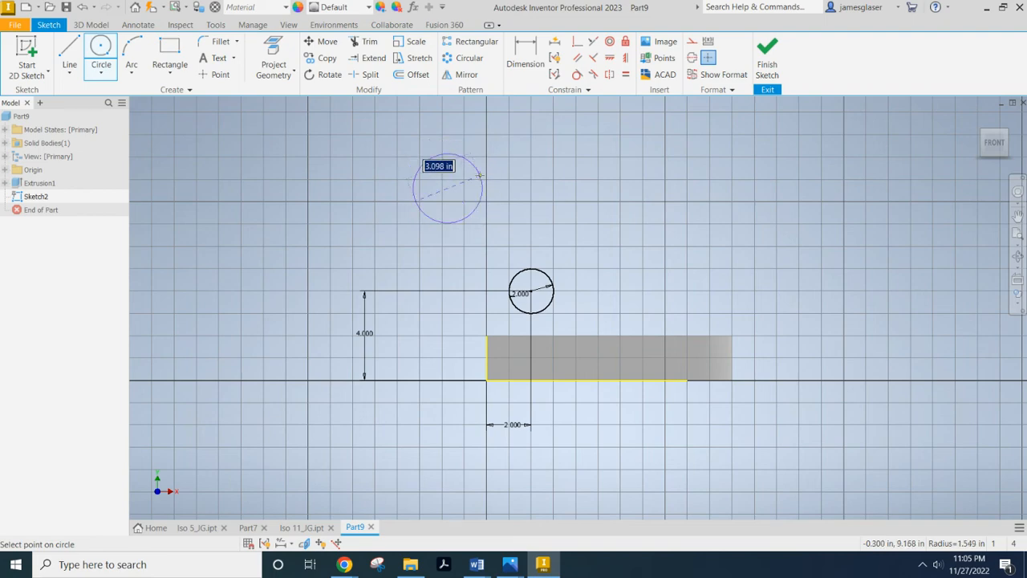
{"action": "type", "text": "4"}
{"action": "key", "text": "Return"}
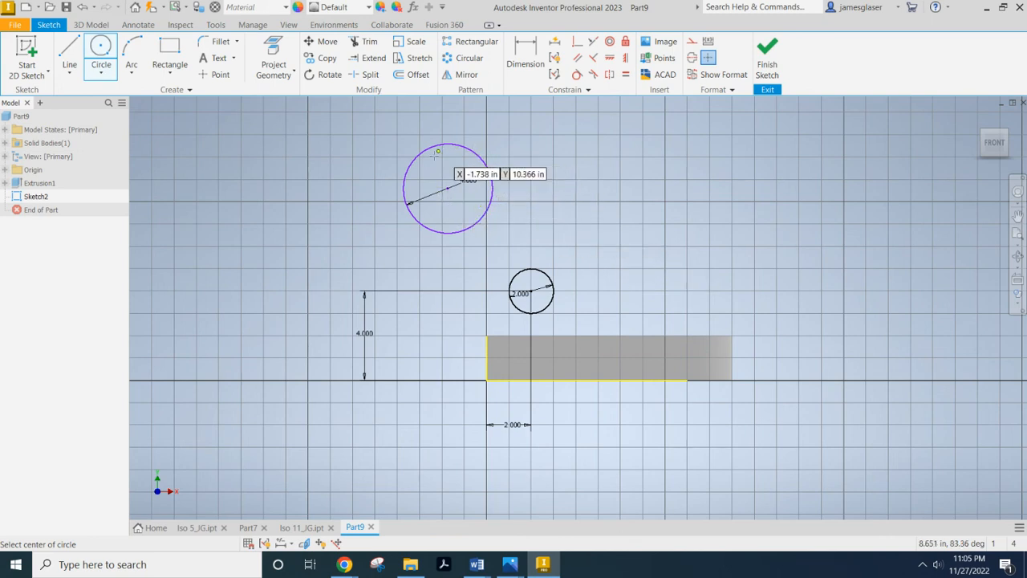
{"action": "key", "text": "Escape"}
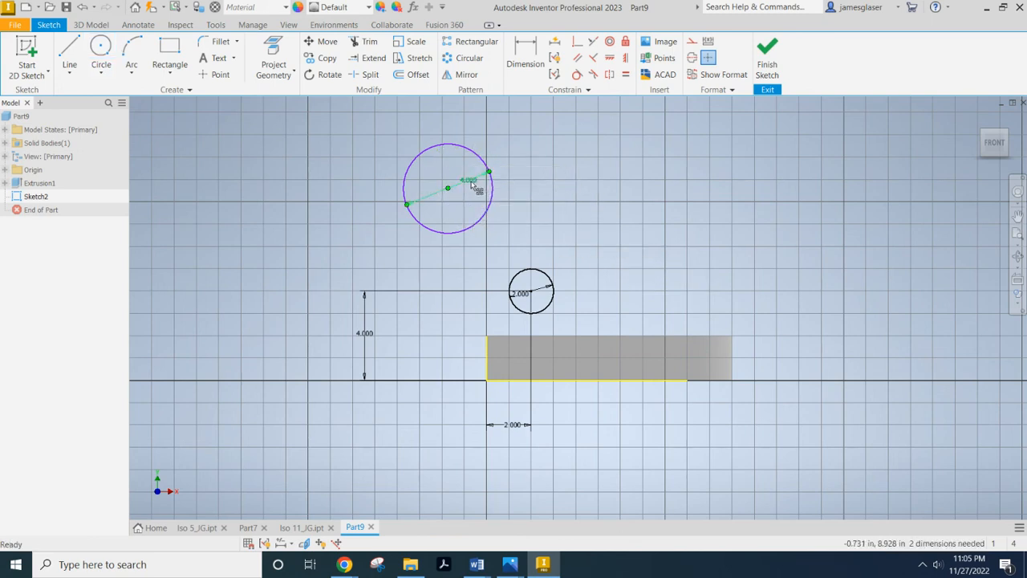
{"action": "key", "text": "Delete"}
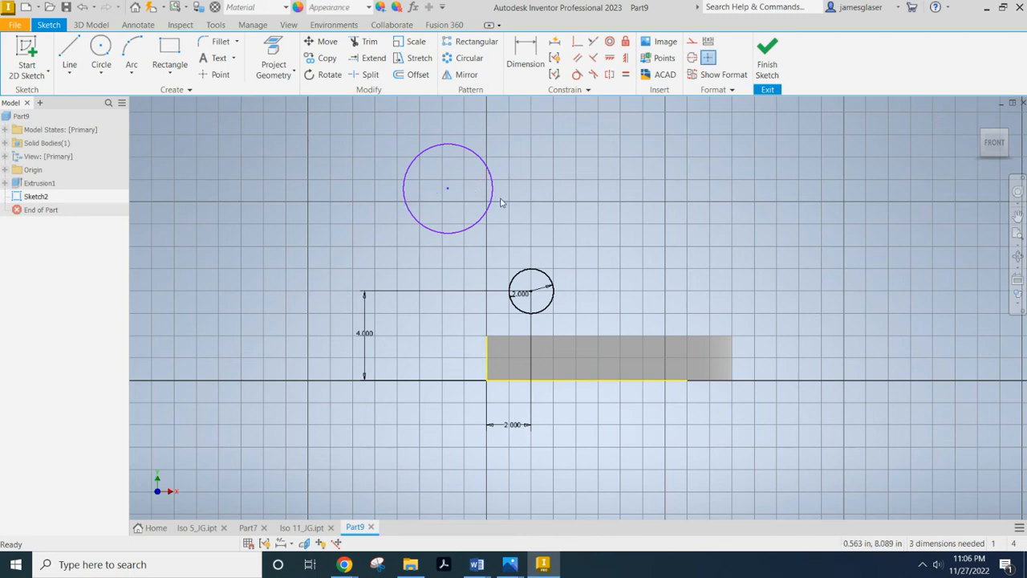
Constrain the larger circle concentric with the 2 in circle and tangent to the base's projected left edge.
{"action": "left_click", "coordinate": [611, 45]}
{"action": "left_click", "coordinate": [486, 220]}
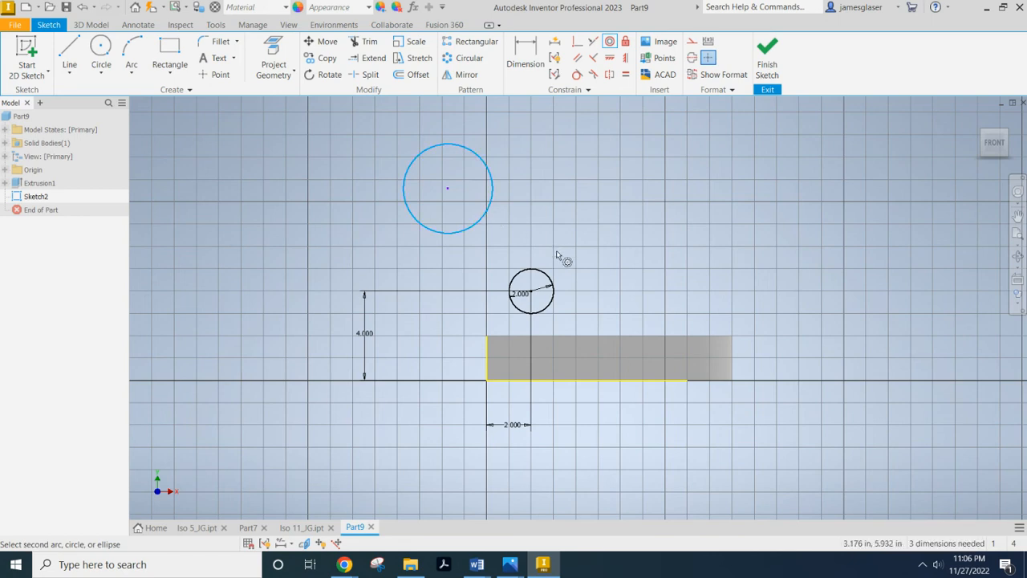
{"action": "left_click", "coordinate": [547, 276]}
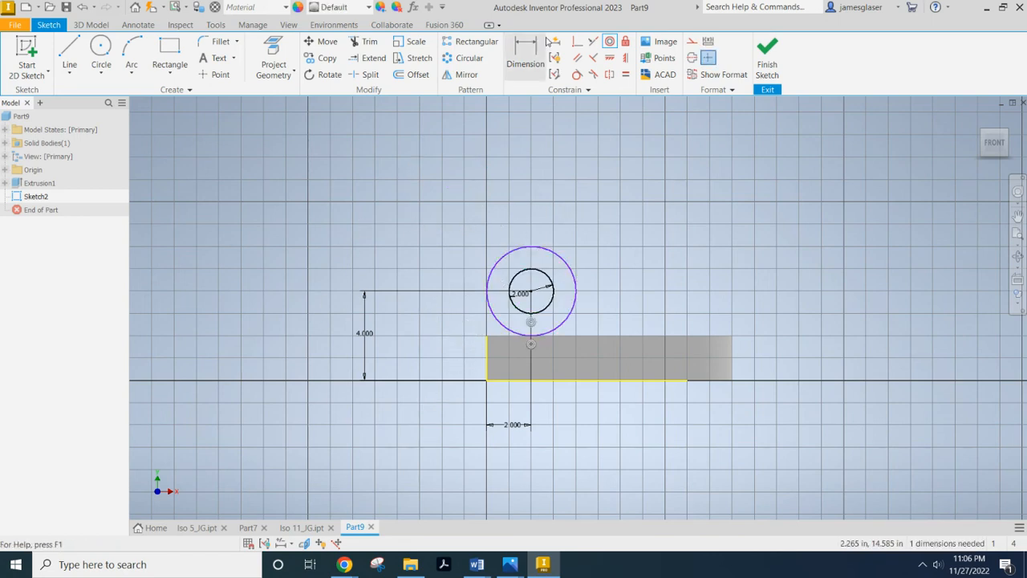
{"action": "left_click", "coordinate": [577, 75]}
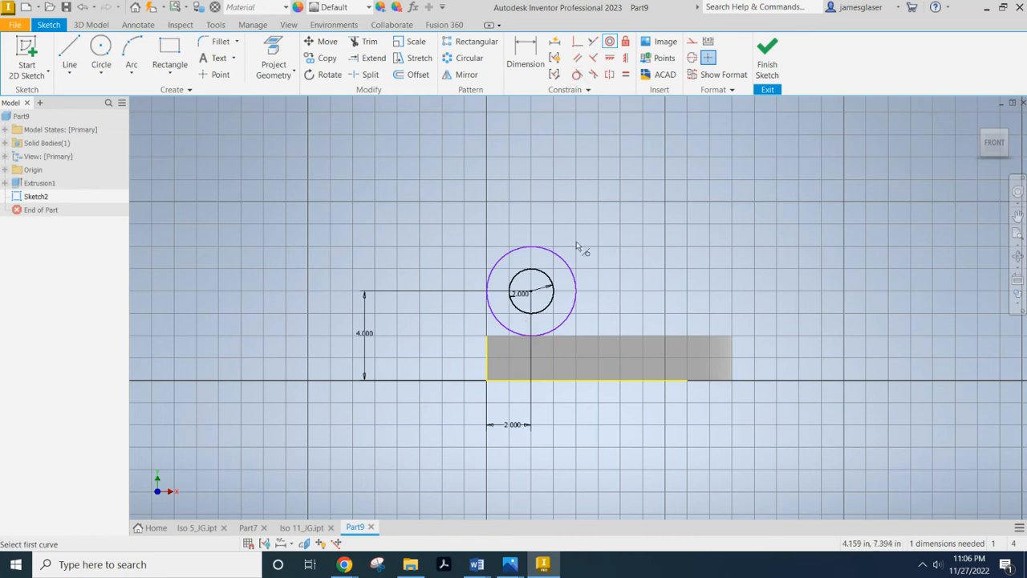
{"action": "left_click", "coordinate": [491, 305]}
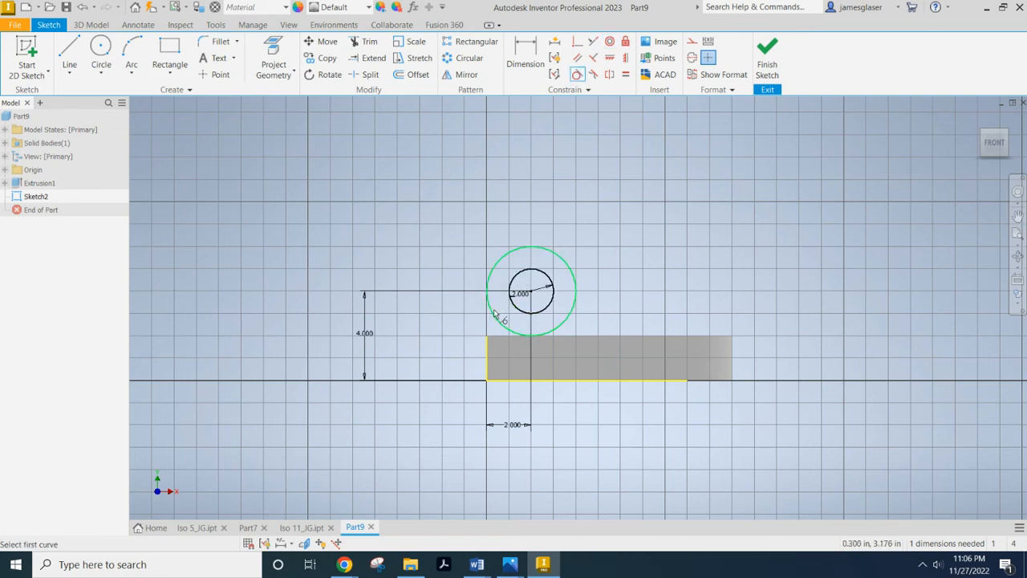
{"action": "left_click", "coordinate": [485, 365]}
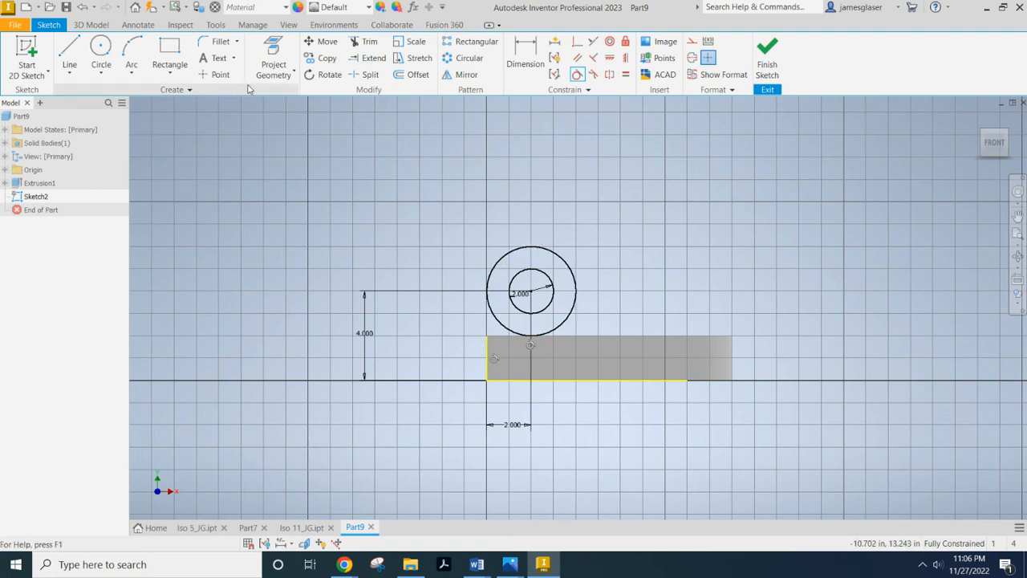
Draw two vertical lines from the outer circle's left and right quadrant points down to the base's top edge.
{"action": "left_click", "coordinate": [69, 54]}
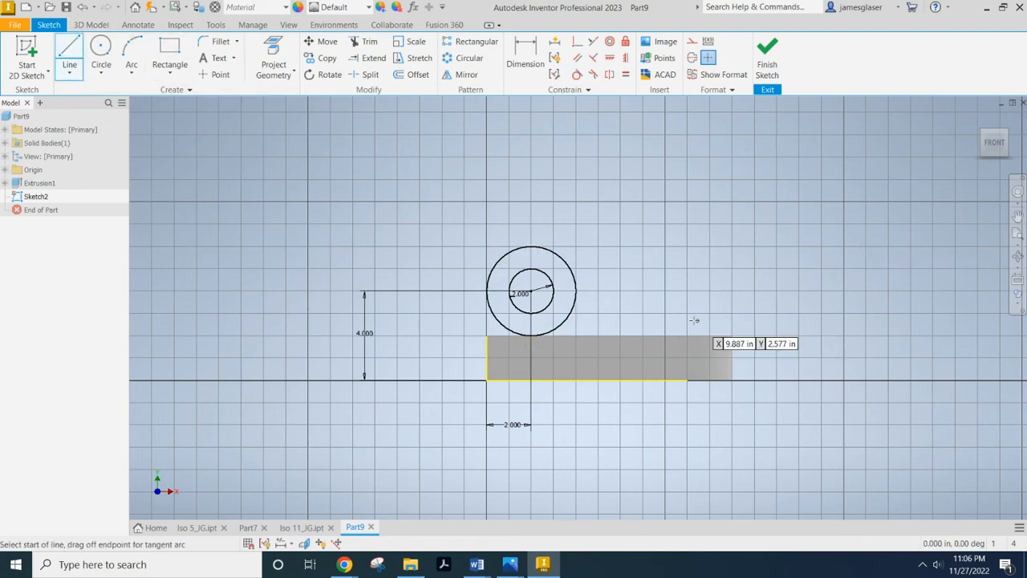
{"action": "left_click", "coordinate": [487, 291]}
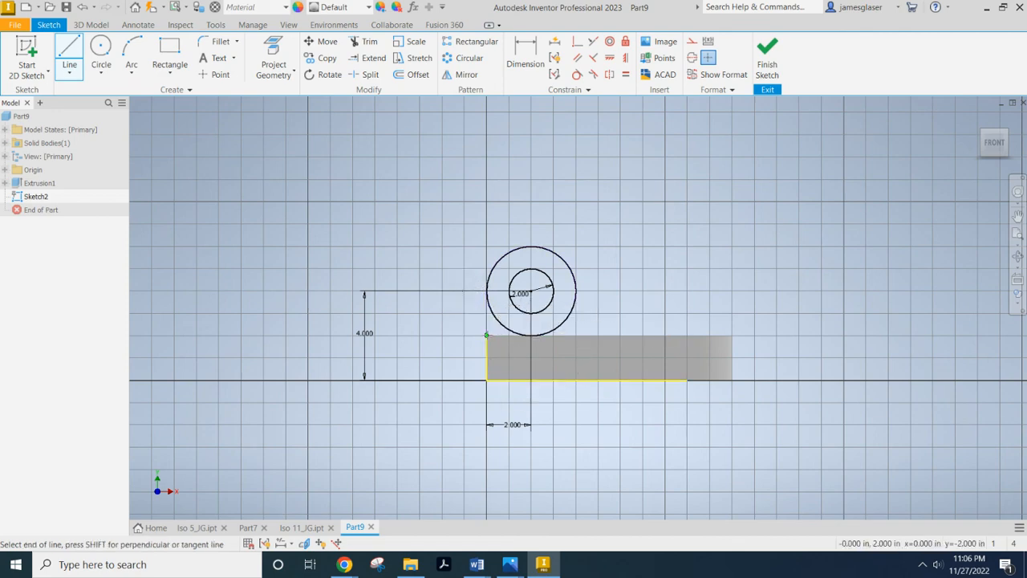
{"action": "left_click", "coordinate": [487, 335]}
{"action": "key", "text": "Escape"}
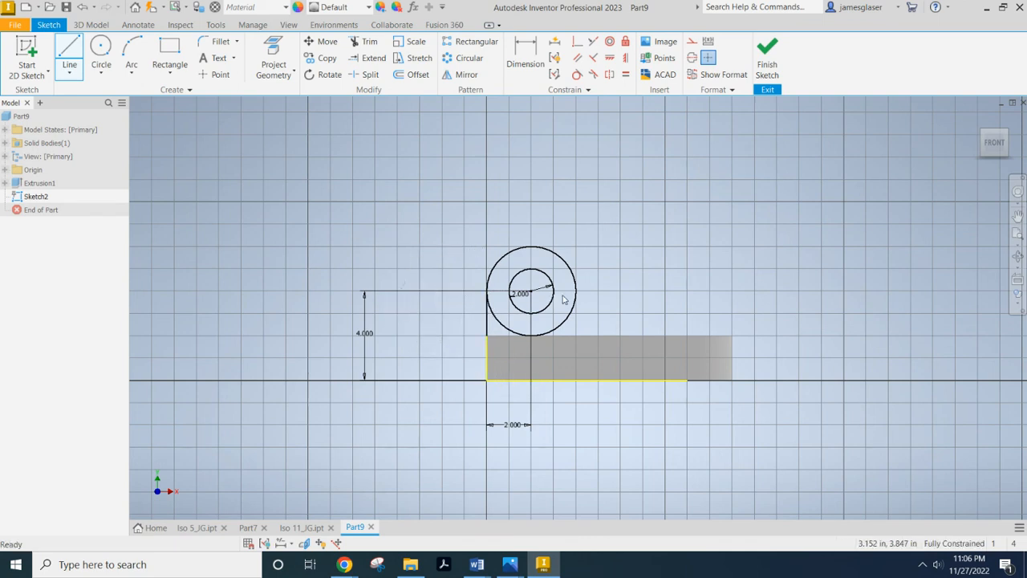
{"action": "key", "text": "Escape"}
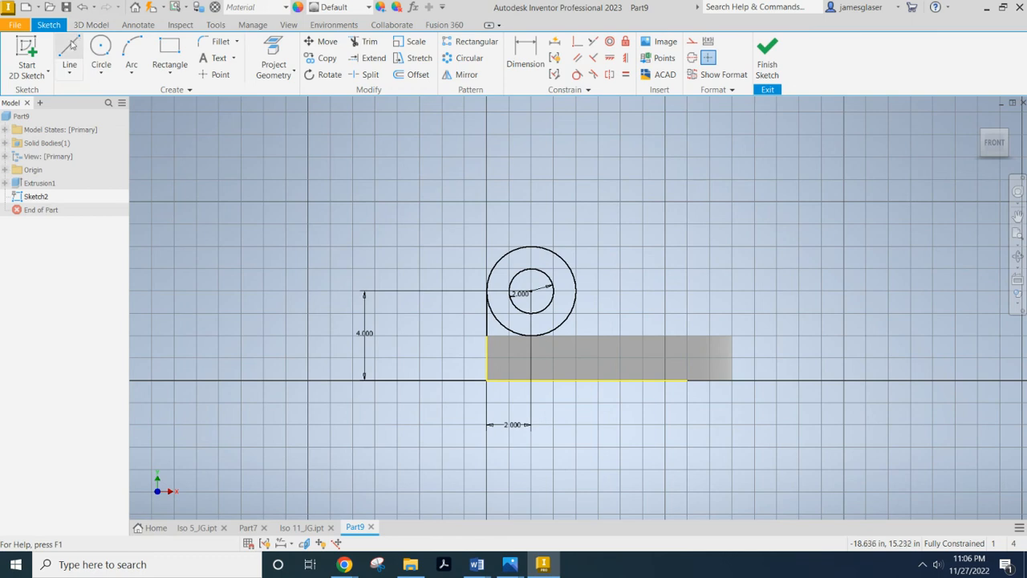
{"action": "left_click", "coordinate": [69, 50]}
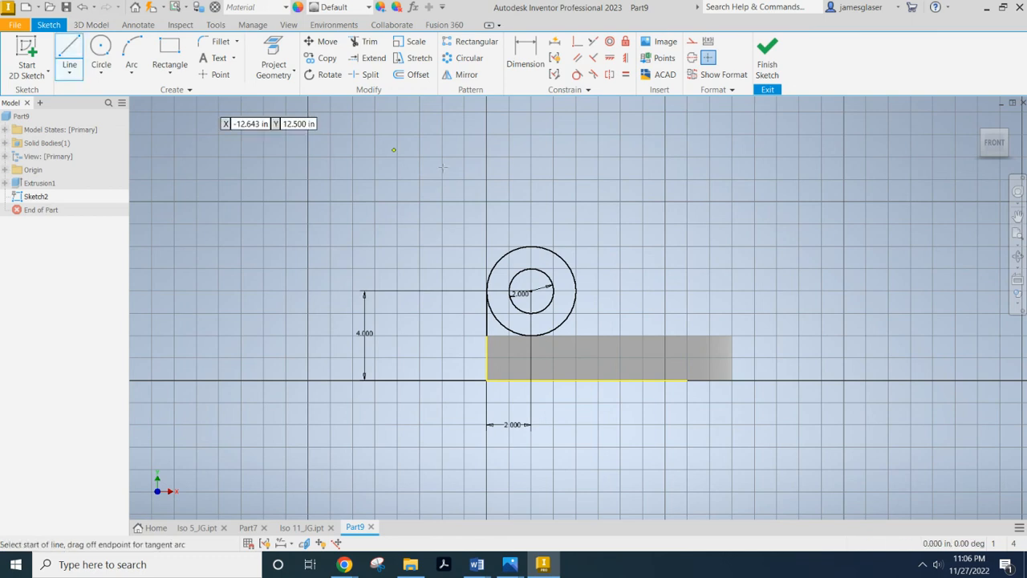
{"action": "left_click", "coordinate": [574, 291]}
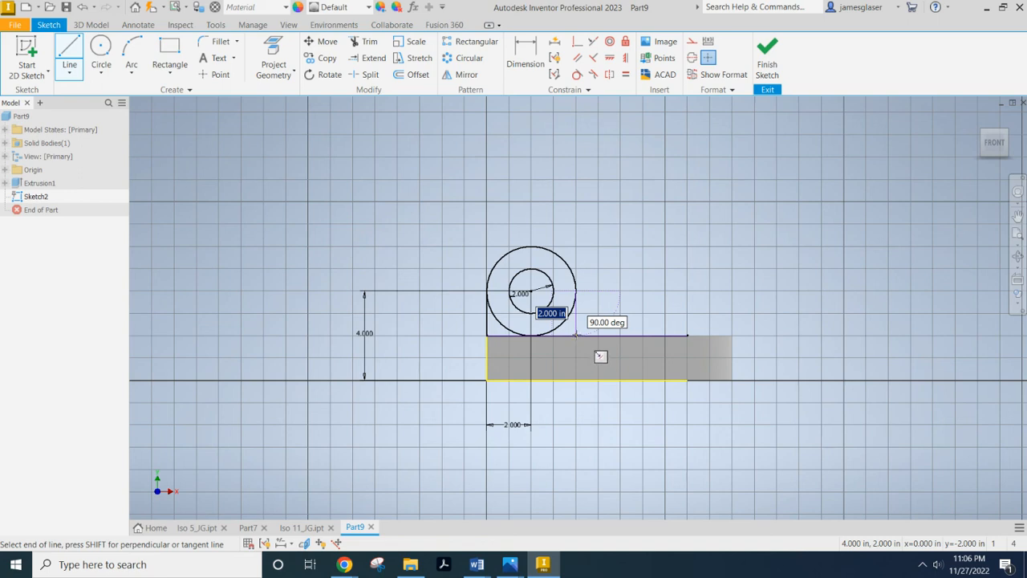
{"action": "key", "text": "Return"}
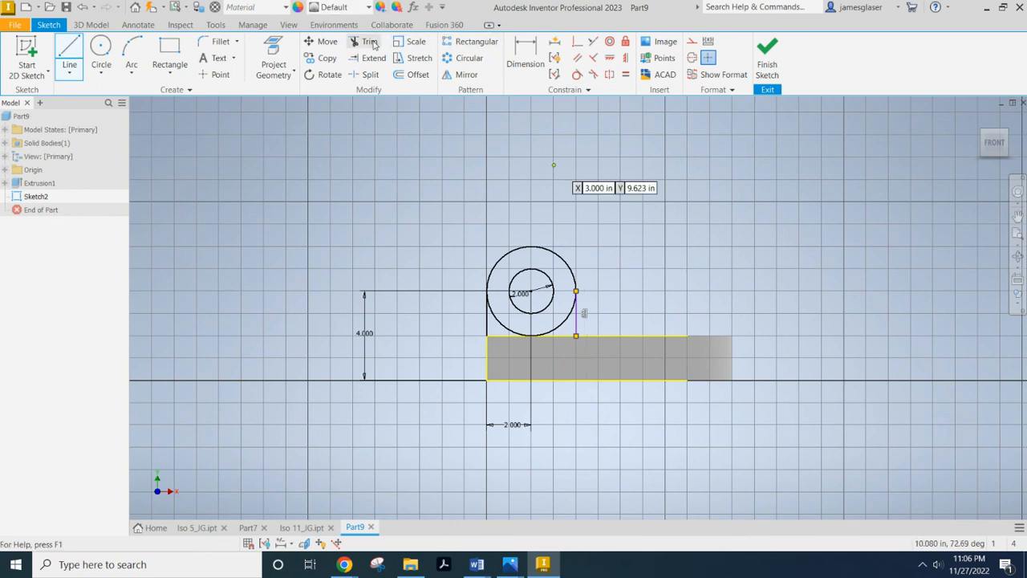
Trim away the lower half of the outer circle and finish the sketch.
{"action": "left_click", "coordinate": [370, 43]}
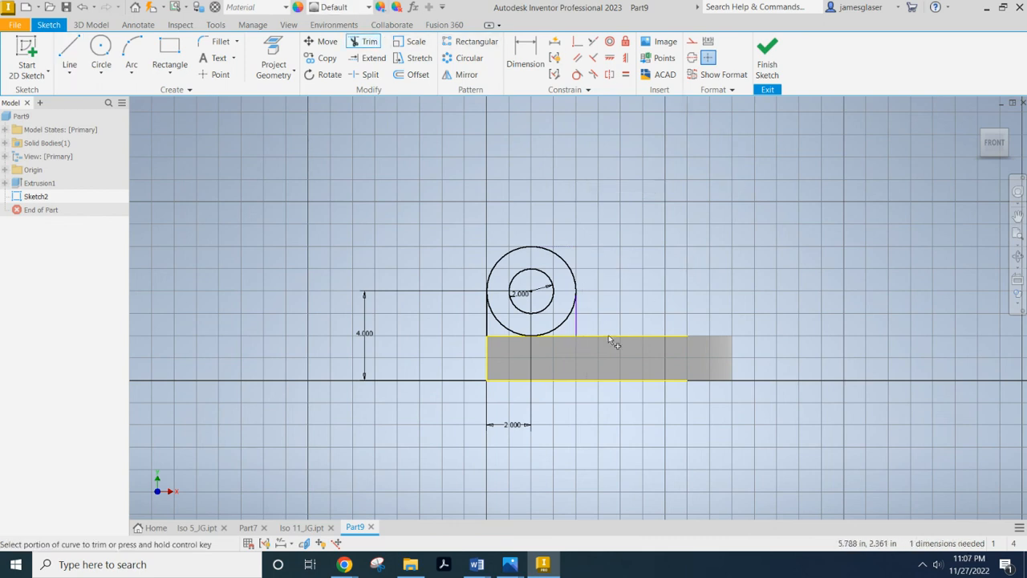
{"action": "left_click", "coordinate": [560, 330]}
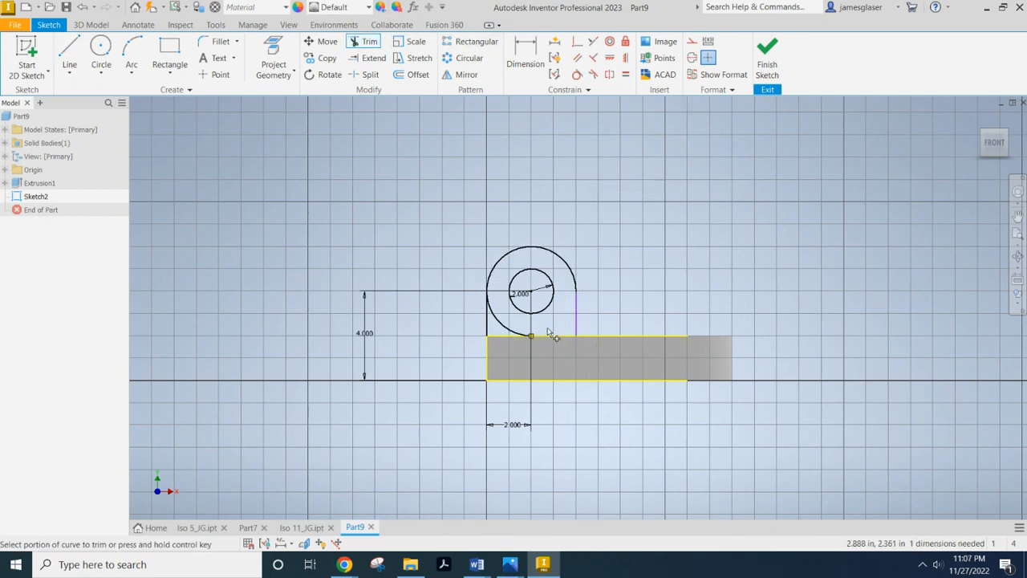
{"action": "left_click", "coordinate": [514, 336]}
{"action": "left_click", "coordinate": [767, 58]}
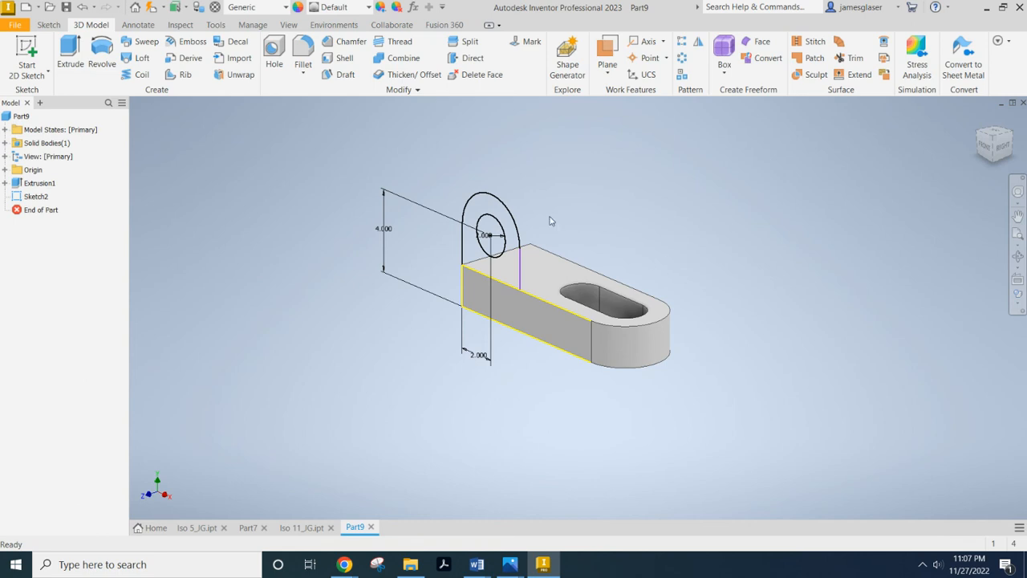
Extrude the round-topped profile around the hole in the flipped direction up to the base's opposite side face, joined to the base.
{"action": "left_click", "coordinate": [70, 53]}
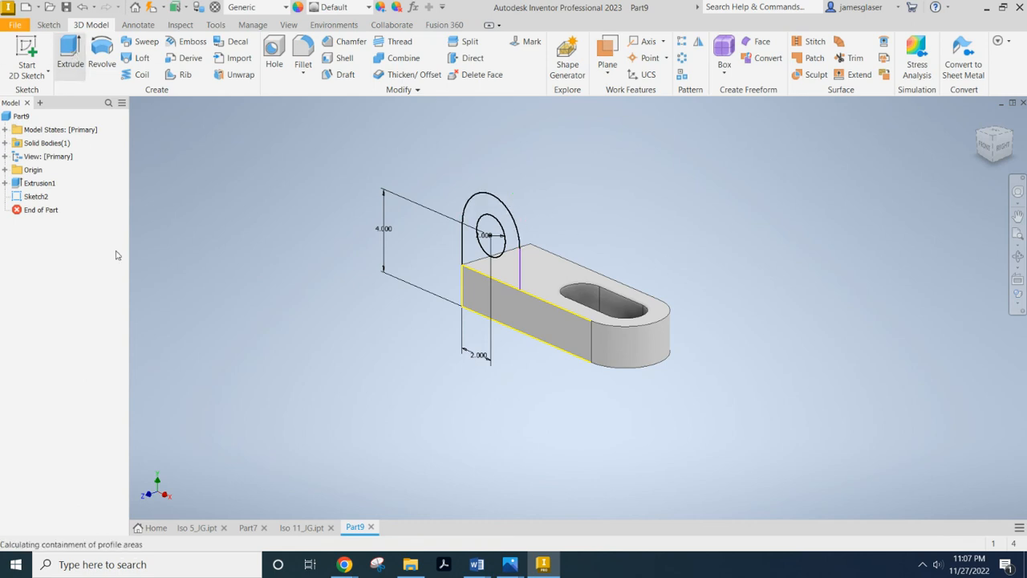
{"action": "left_click", "coordinate": [510, 276]}
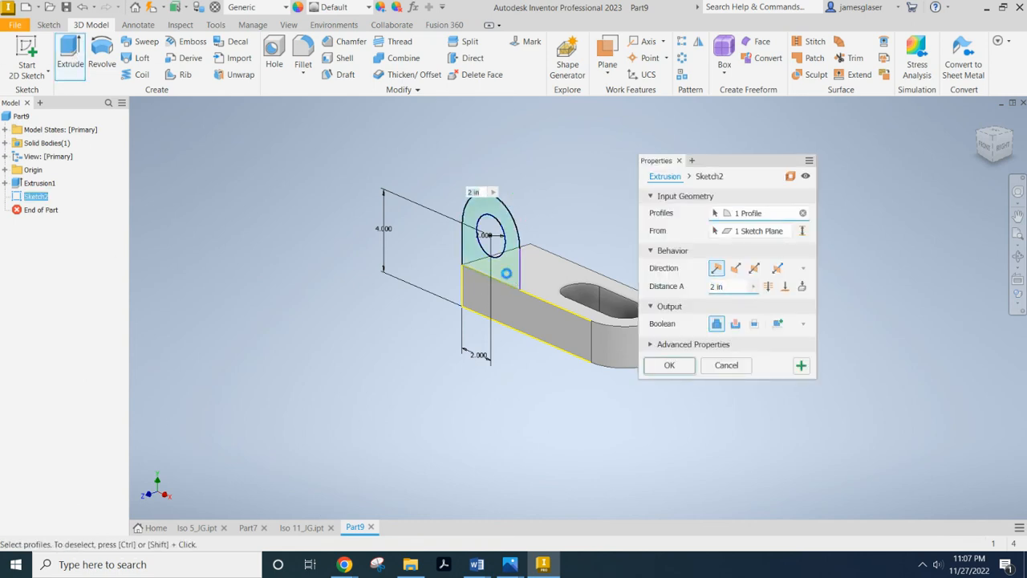
{"action": "left_click", "coordinate": [736, 269]}
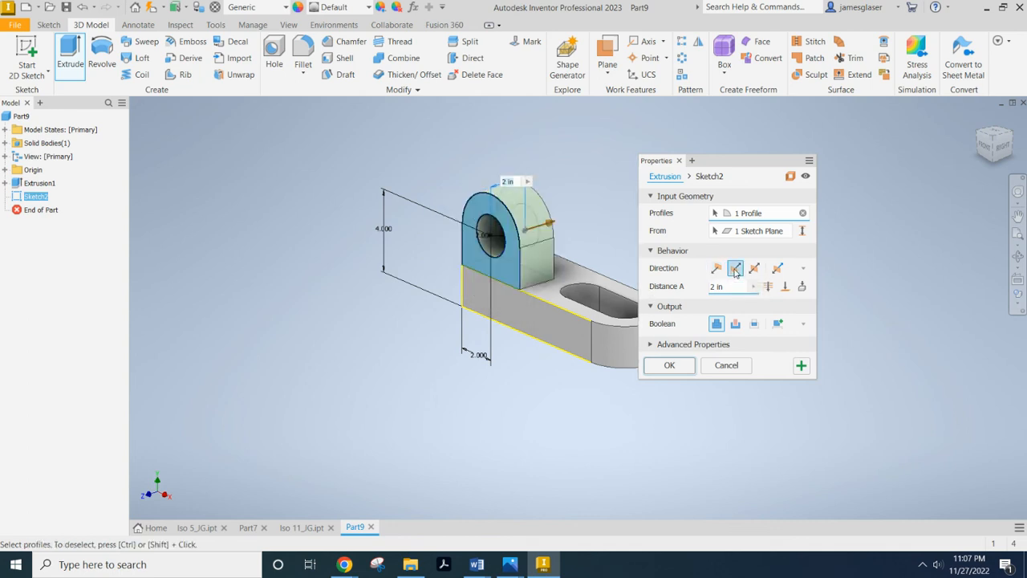
{"action": "left_click", "coordinate": [785, 287]}
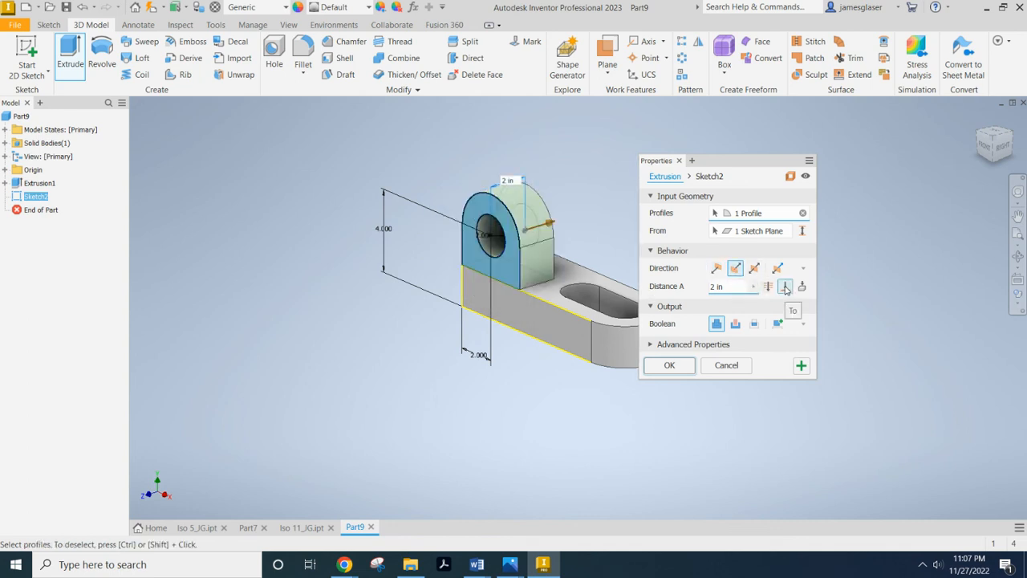
{"action": "left_click_drag", "start_coordinate": [742, 166], "coordinate": [880, 217]}
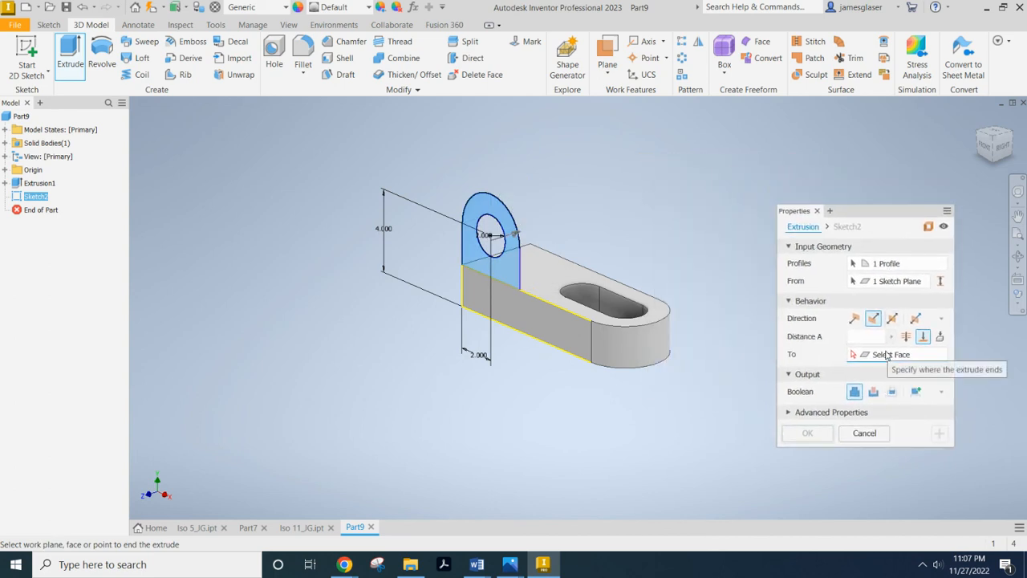
{"action": "mouse_move", "coordinate": [704, 249]}
{"action": "middle_mouse_down", "text": "shift"}
{"action": "mouse_move", "coordinate": [622, 258]}
{"action": "mouse_move", "coordinate": [608, 270]}
{"action": "middle_mouse_up", "text": "shift"}
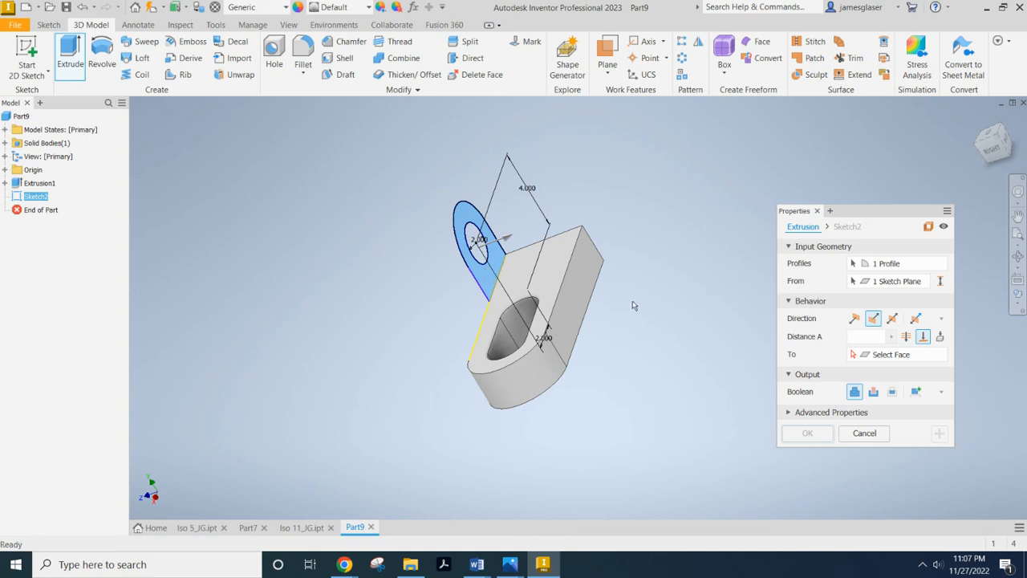
{"action": "left_click", "coordinate": [872, 362]}
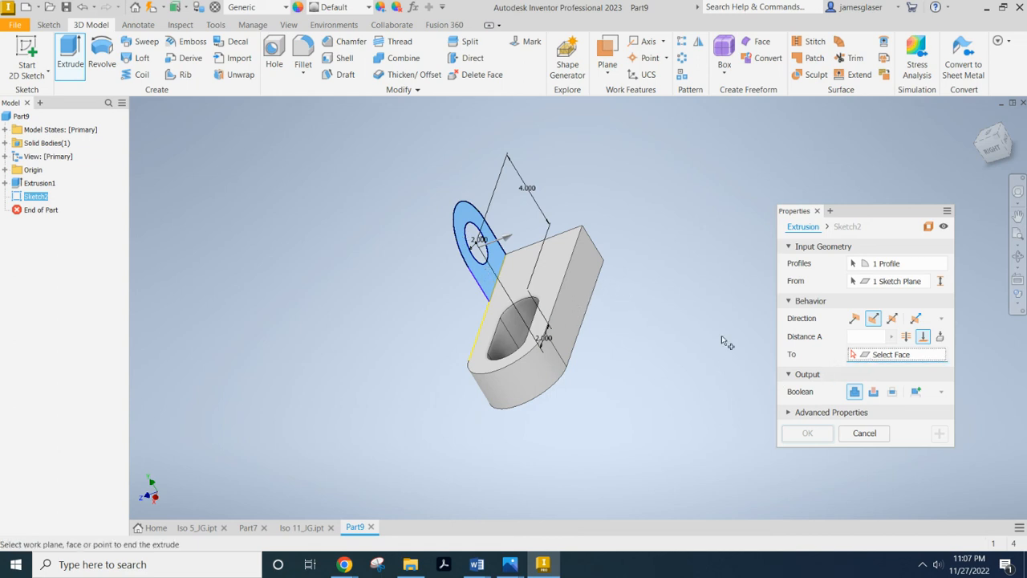
{"action": "left_click", "coordinate": [576, 308]}
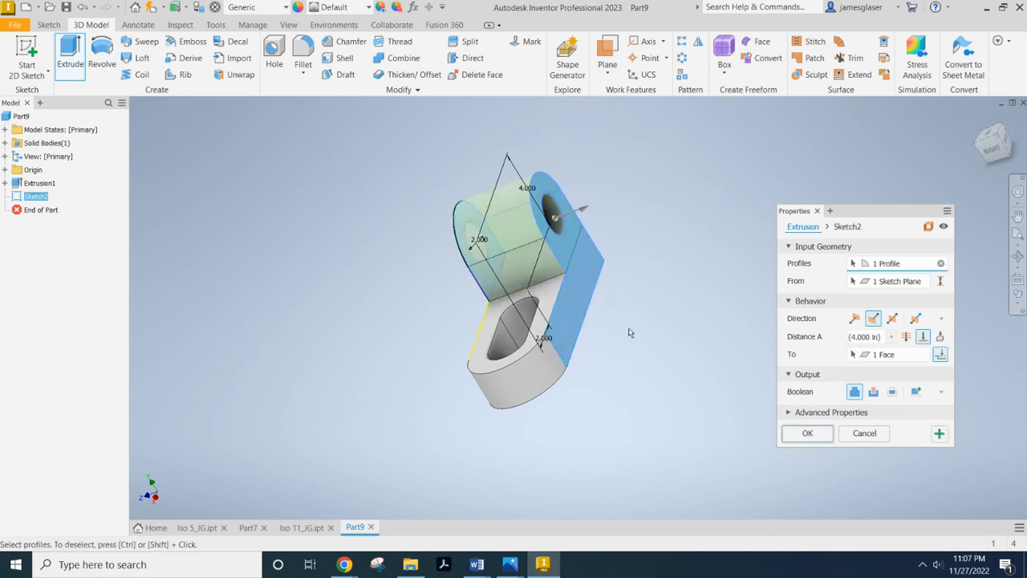
{"action": "mouse_move", "coordinate": [640, 359]}
{"action": "middle_mouse_down", "text": "shift"}
{"action": "mouse_move", "coordinate": [648, 346]}
{"action": "mouse_move", "coordinate": [681, 357]}
{"action": "mouse_move", "coordinate": [624, 364]}
{"action": "mouse_move", "coordinate": [634, 367]}
{"action": "middle_mouse_up", "text": "shift"}
{"action": "left_click", "coordinate": [807, 433]}
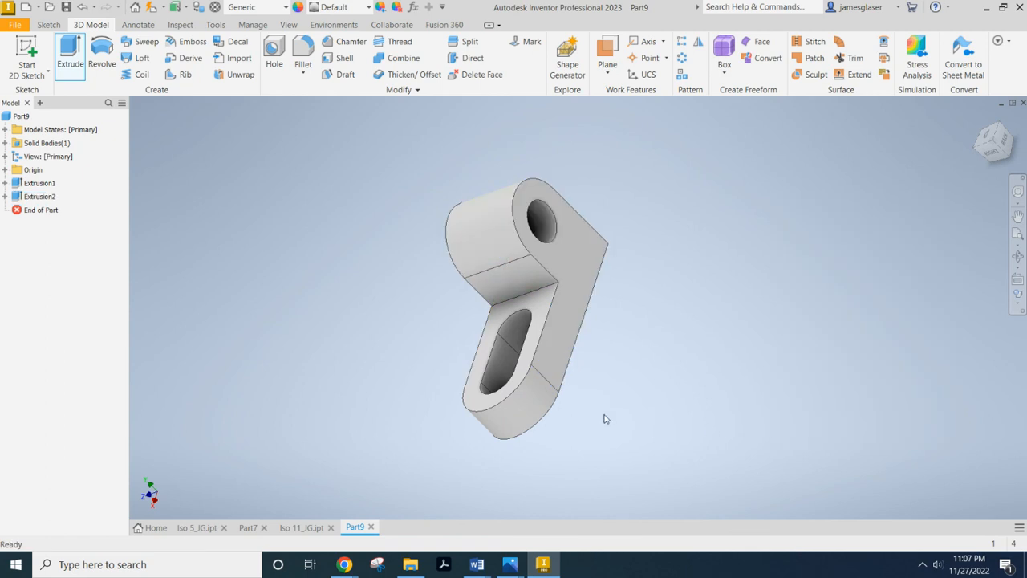
{"action": "middle_click_drag", "start_coordinate": [603, 418], "coordinate": [785, 361], "text": "shift"}
{"action": "left_click", "coordinate": [978, 118]}
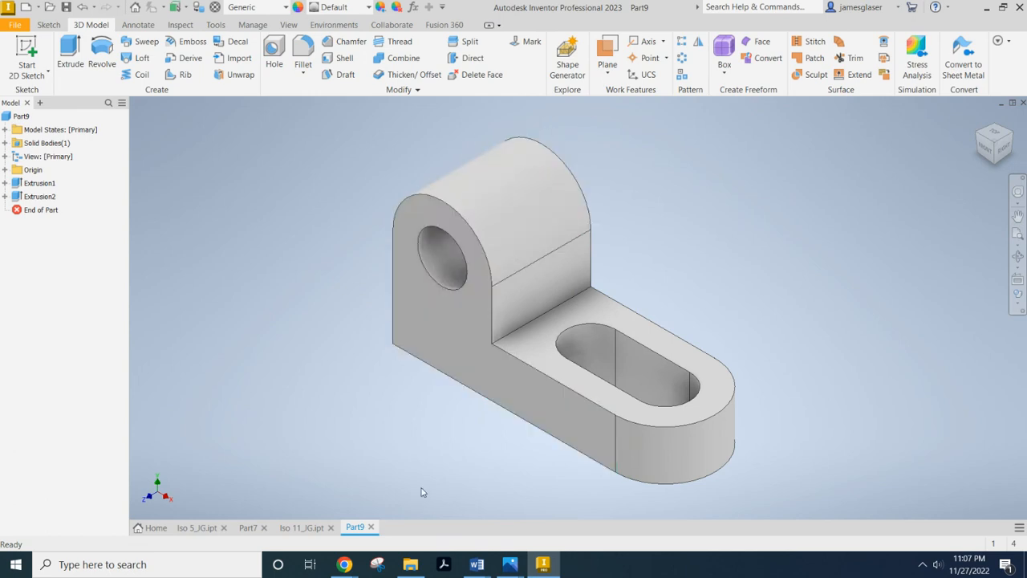
{"action": "mouse_move", "coordinate": [344, 564]}
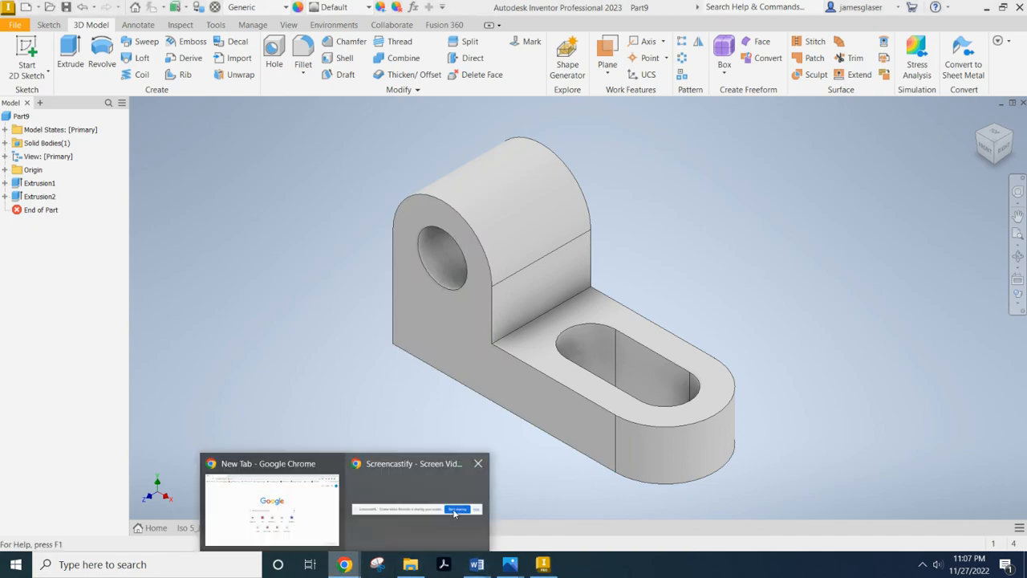